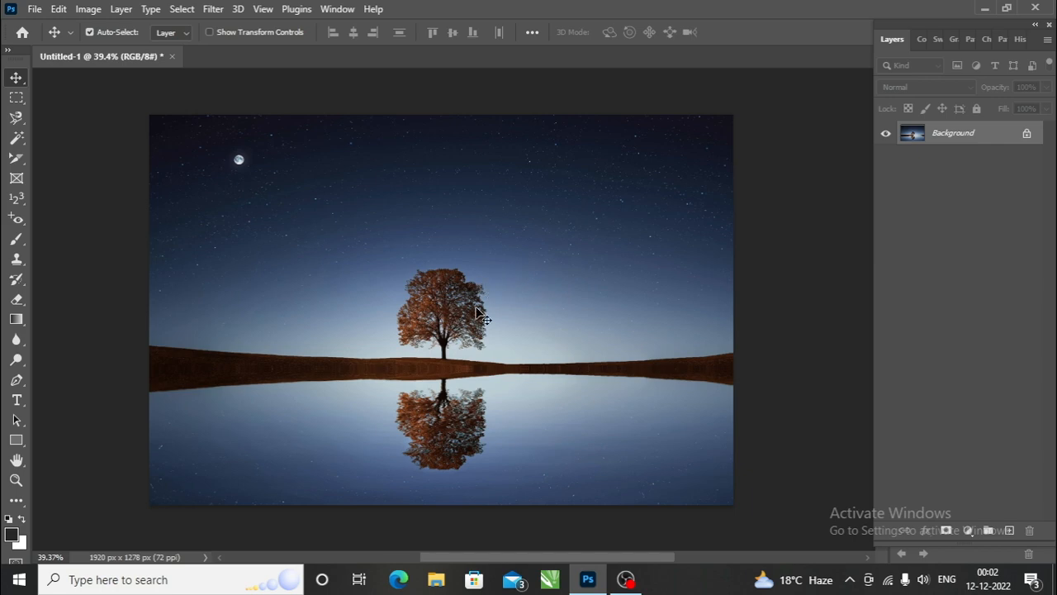
- Convert the locked Background into a normal layer named Layer 0, keeping Normal mode and 100% opacity
left_click_drag(467, 312, 369, 280)
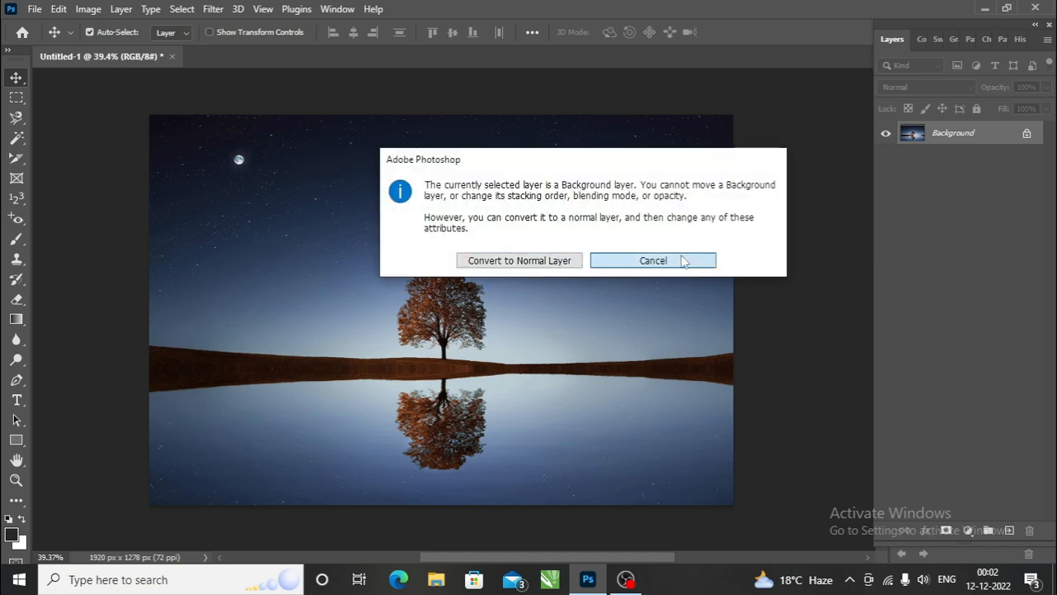
left_click(682, 259)
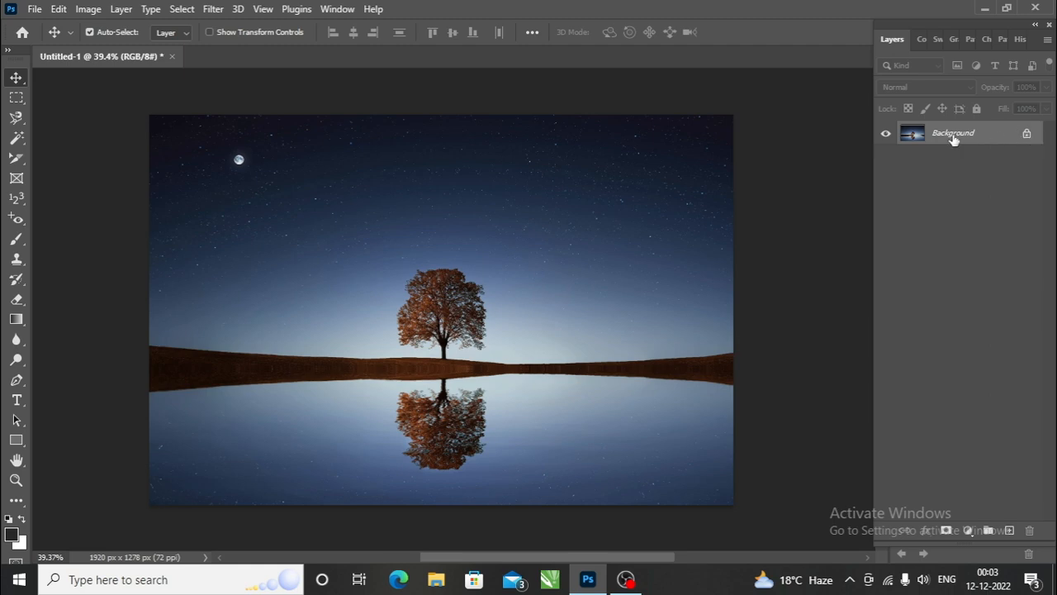
double_click(989, 135)
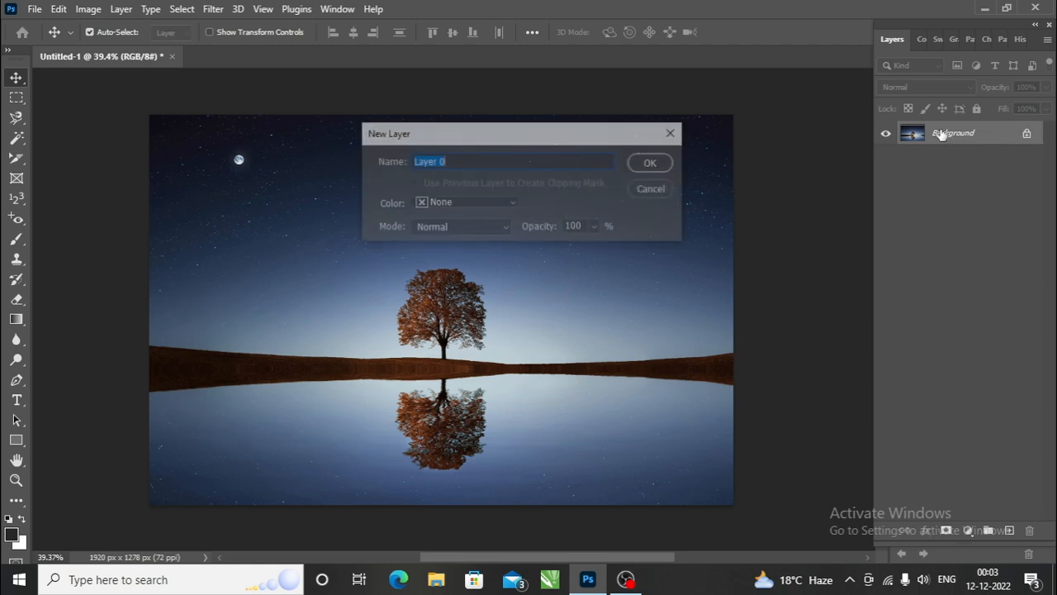
left_click(652, 164)
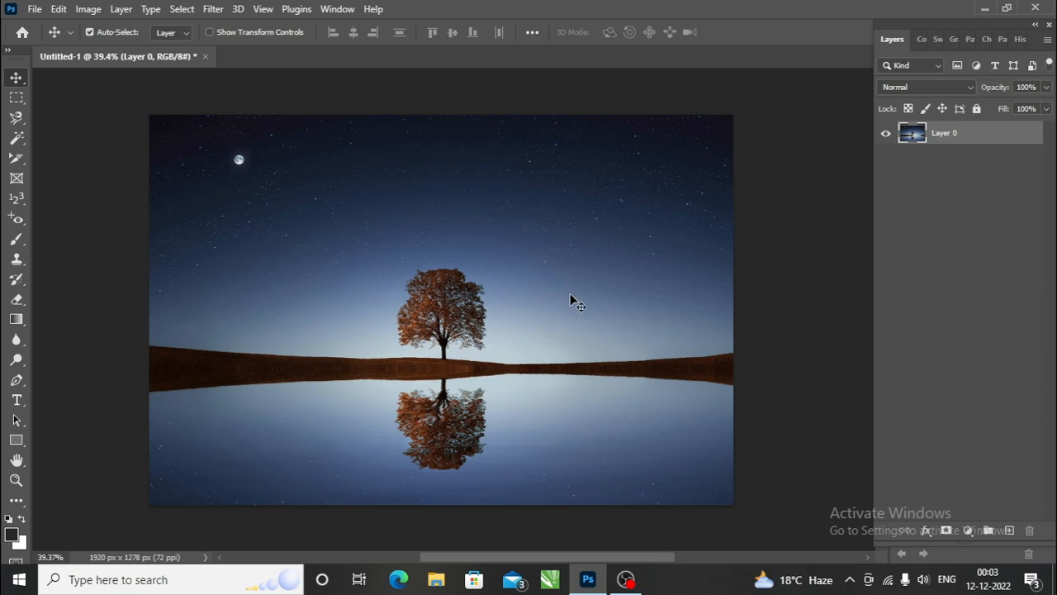
- Try moving Layer 0 around the canvas with the Move tool, and undo the move
left_click_drag(425, 255, 450, 254)
left_click_drag(514, 245, 305, 276)
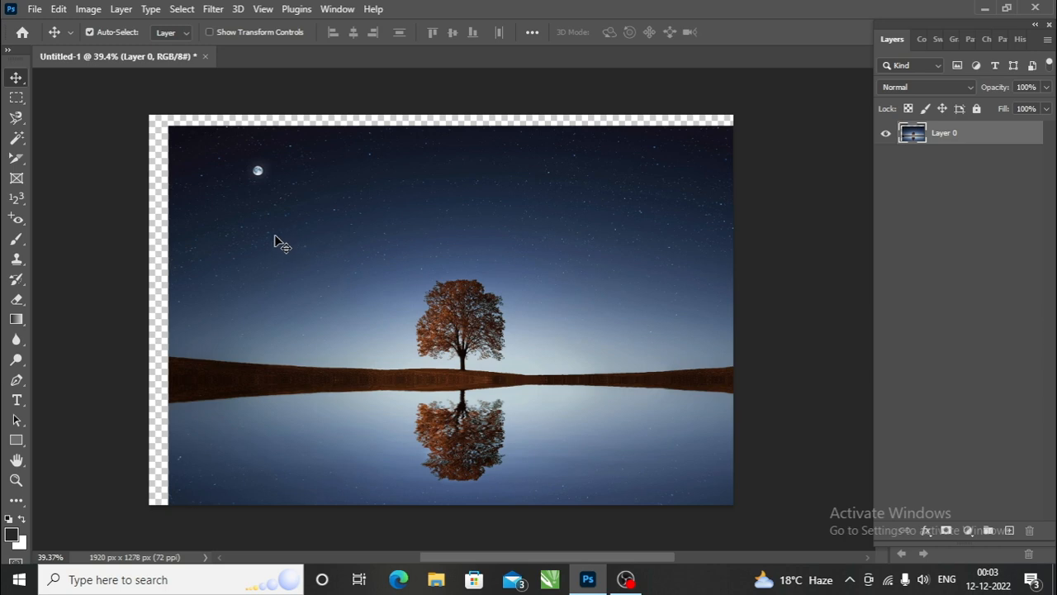
key("ctrl")
key("ctrl+z")
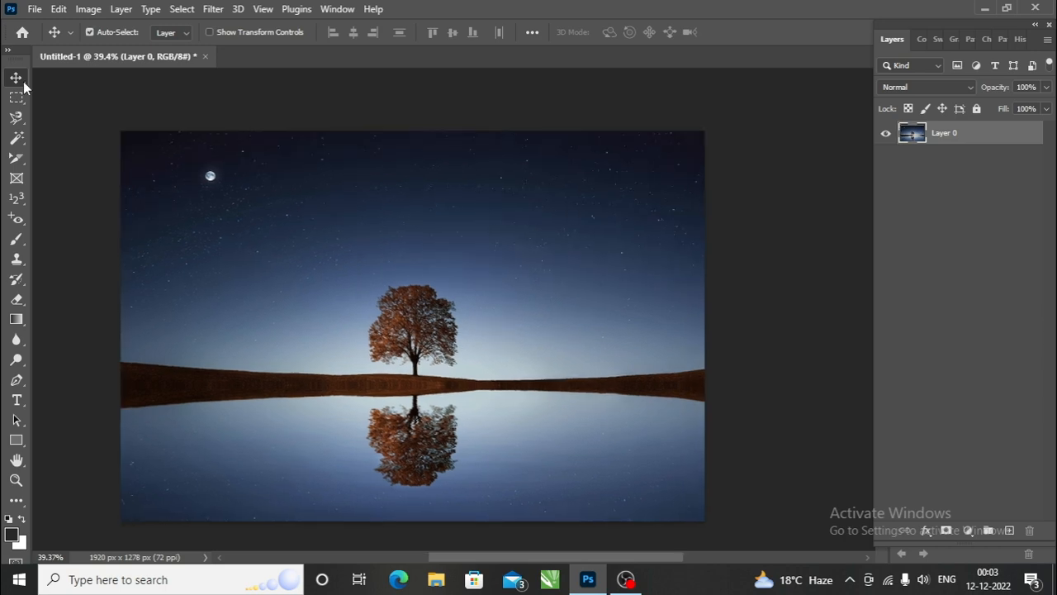
- Draw an artboard of about 391 × 327 px around the tree with the Artboard tool
right_click(25, 86)
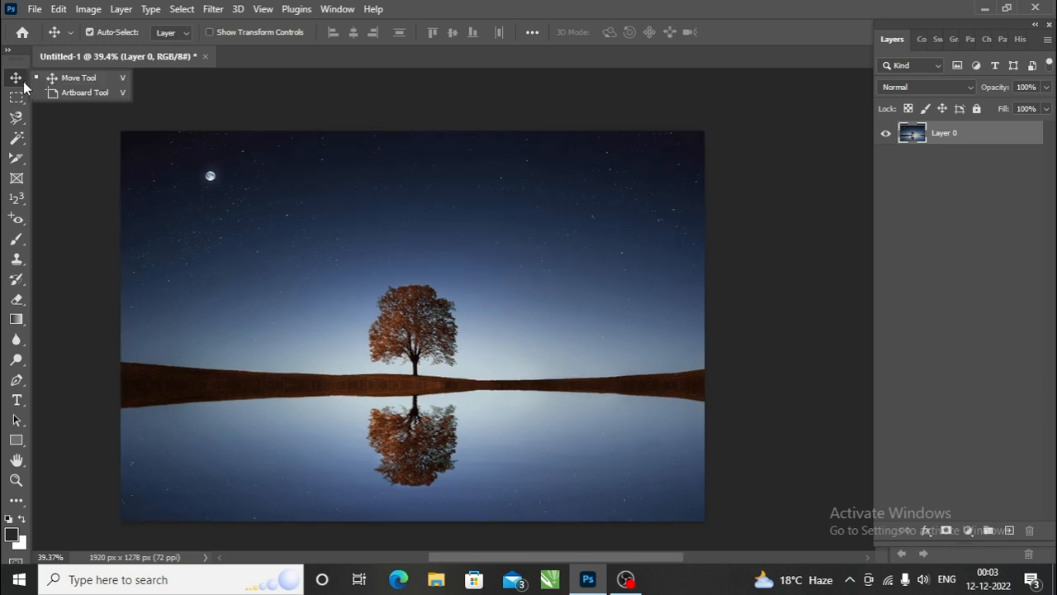
left_click(88, 93)
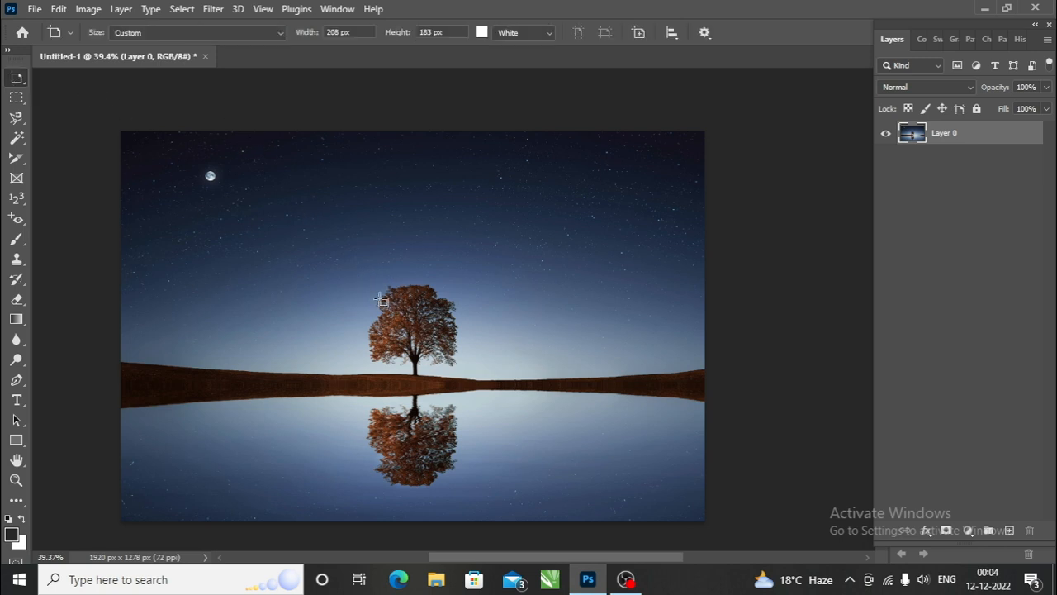
left_click_drag(349, 273, 470, 377)
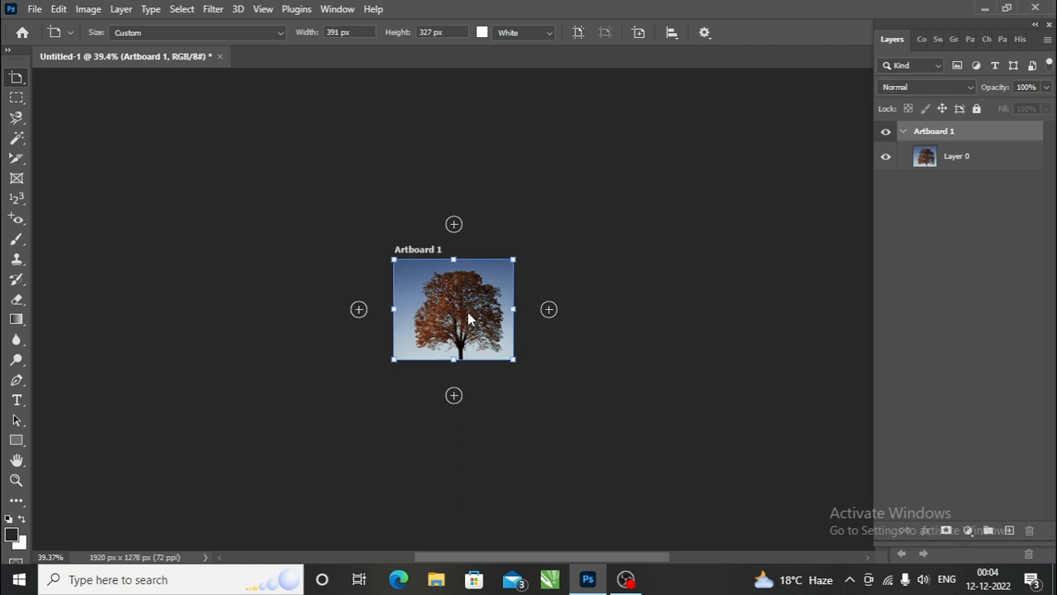
- Move the image around inside the artboard, and undo both the moves and the artboard
key("v")
left_click_drag(469, 318, 454, 214)
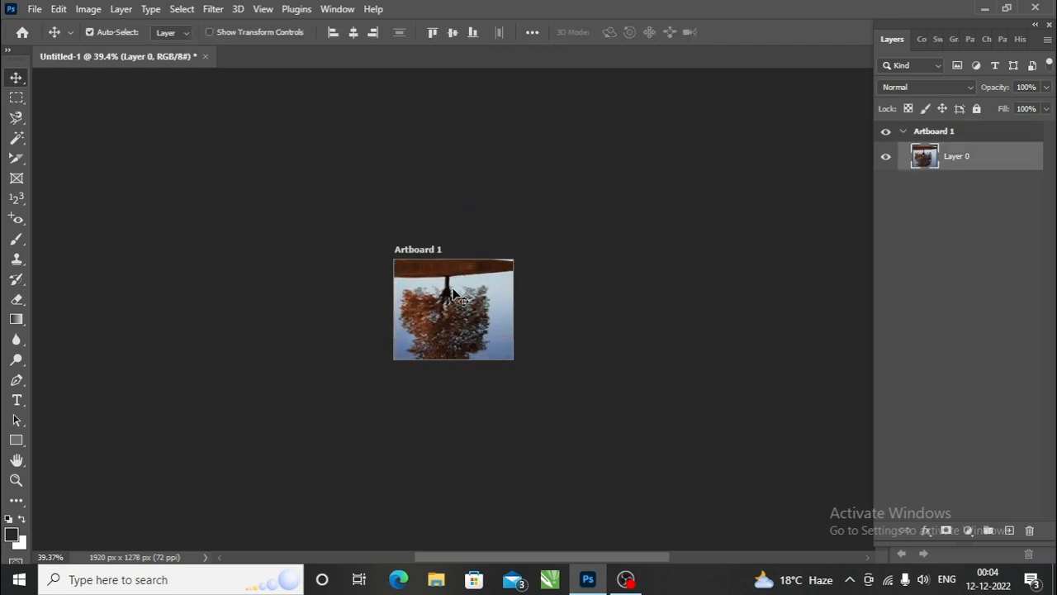
left_click_drag(458, 317, 603, 337)
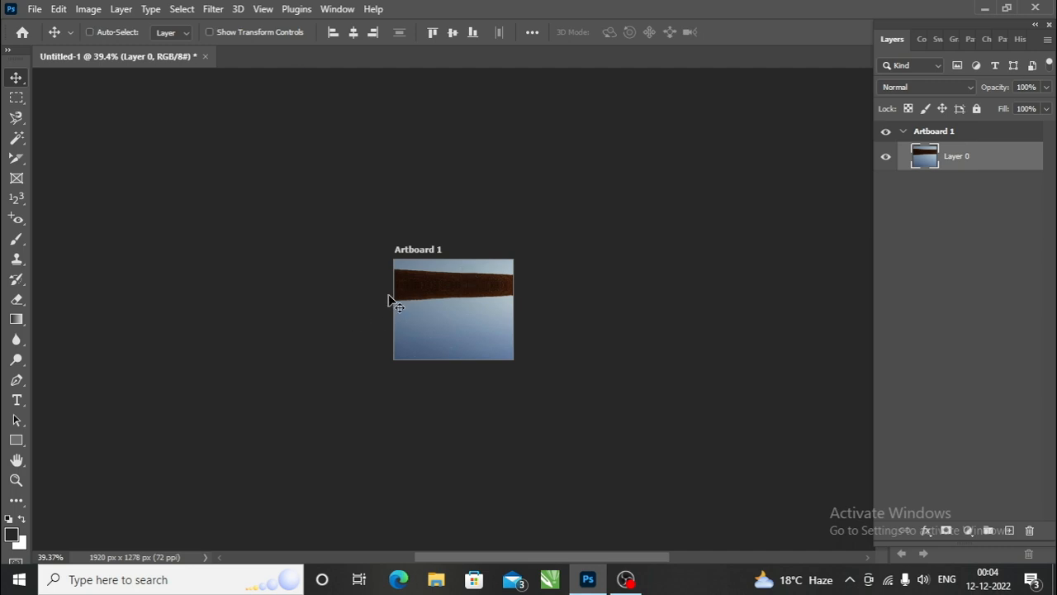
key("ctrl+z")
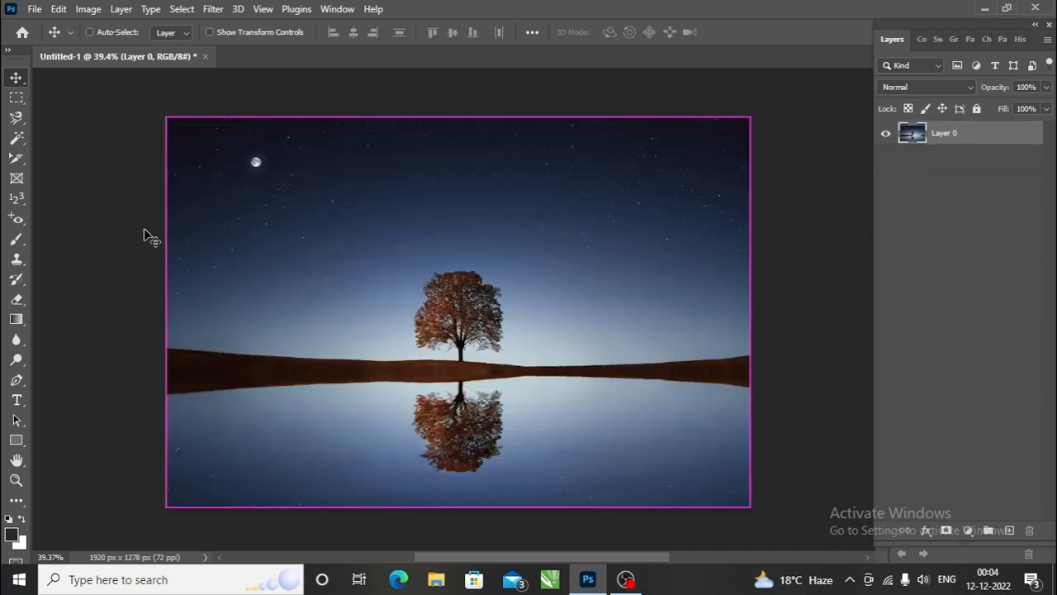
- Set the marquee feather to 0 px and draw a rectangular selection around the moon
left_click(15, 99)
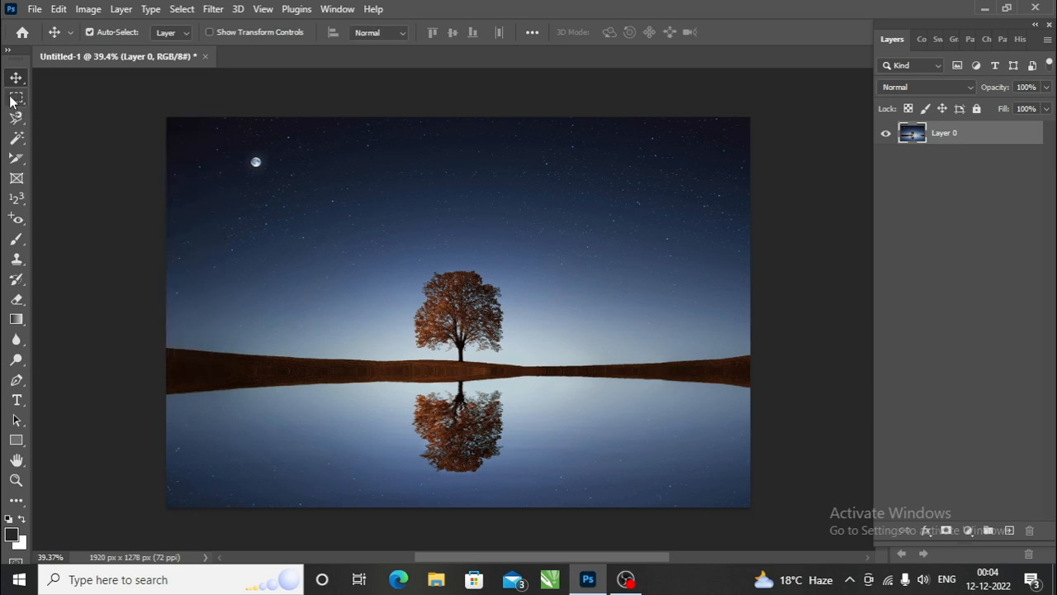
left_click(165, 98)
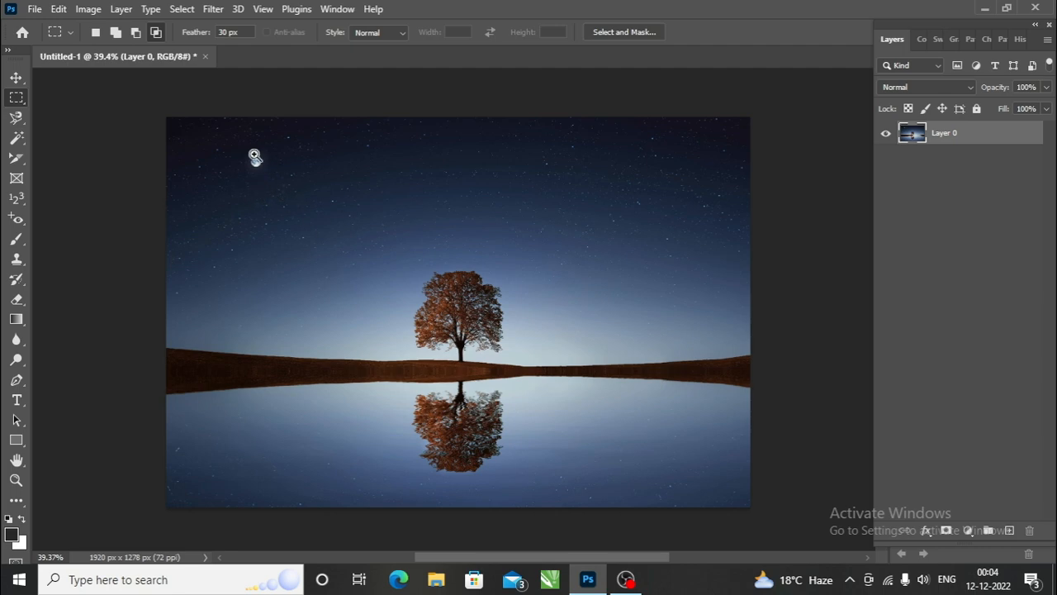
scroll(253, 161, "up", 5)
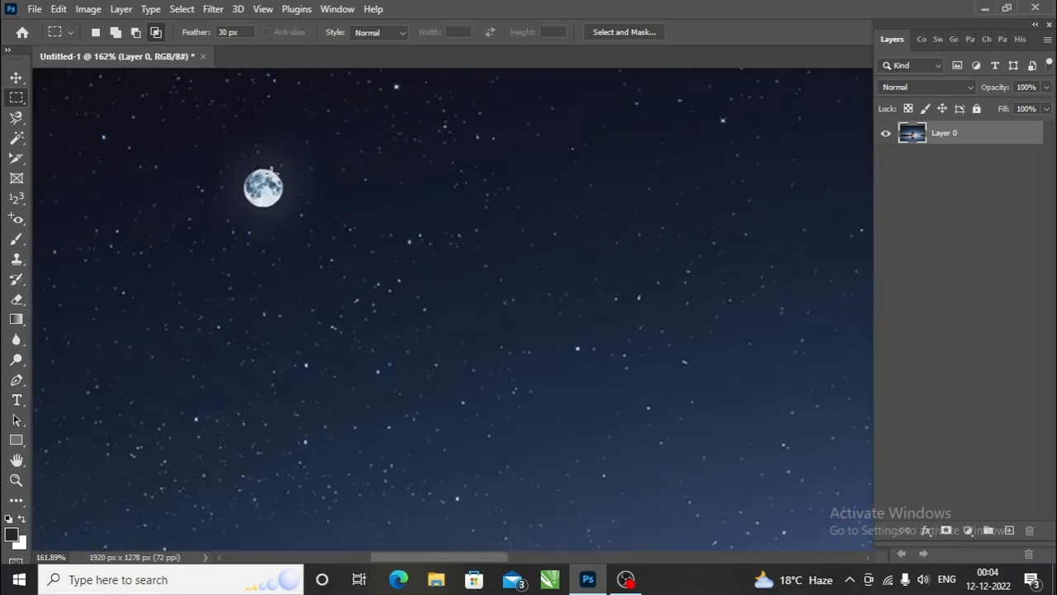
scroll(314, 184, "down", 3)
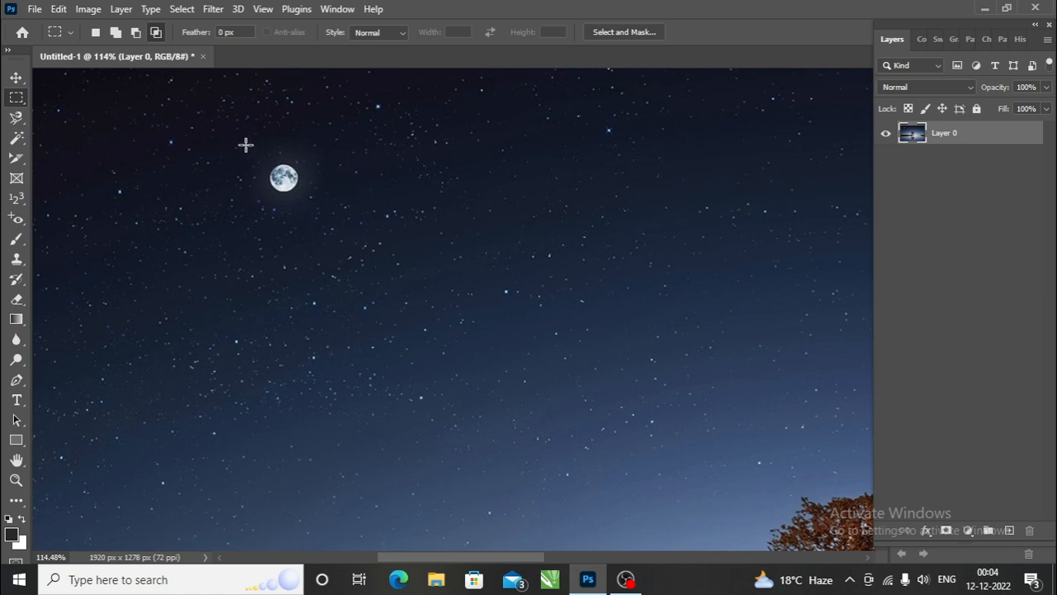
left_click_drag(245, 145, 325, 214)
- Try moving the rectangular moon selection with the Move tool, restore it and deselect
left_click(21, 81)
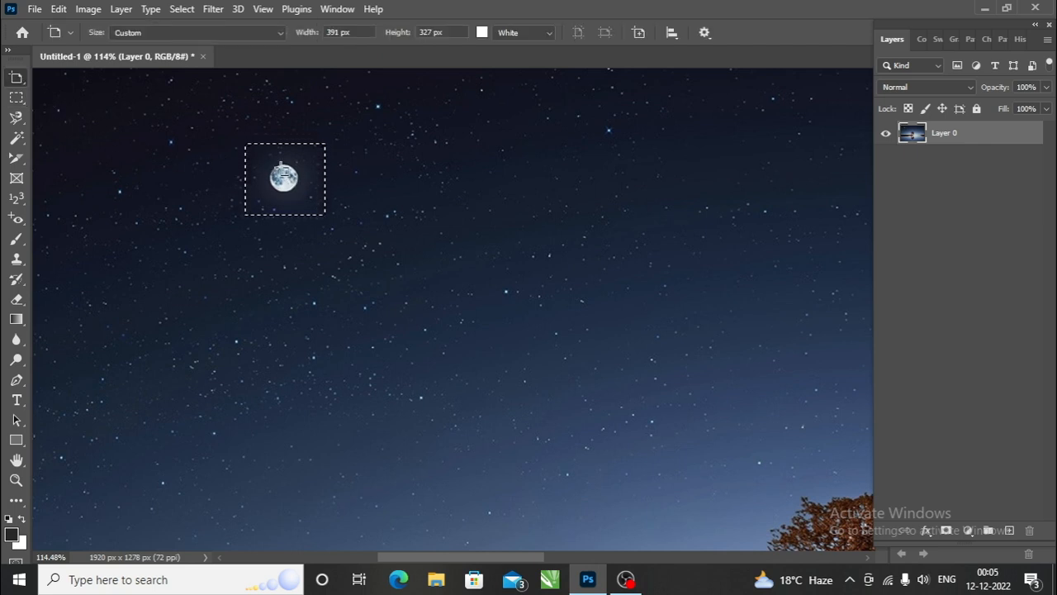
key("v")
left_click_drag(281, 169, 291, 206)
key("ctrl+d")
- Select the moon with the Elliptical Marquee tool and move it down and to the right across the sky
left_click(17, 98)
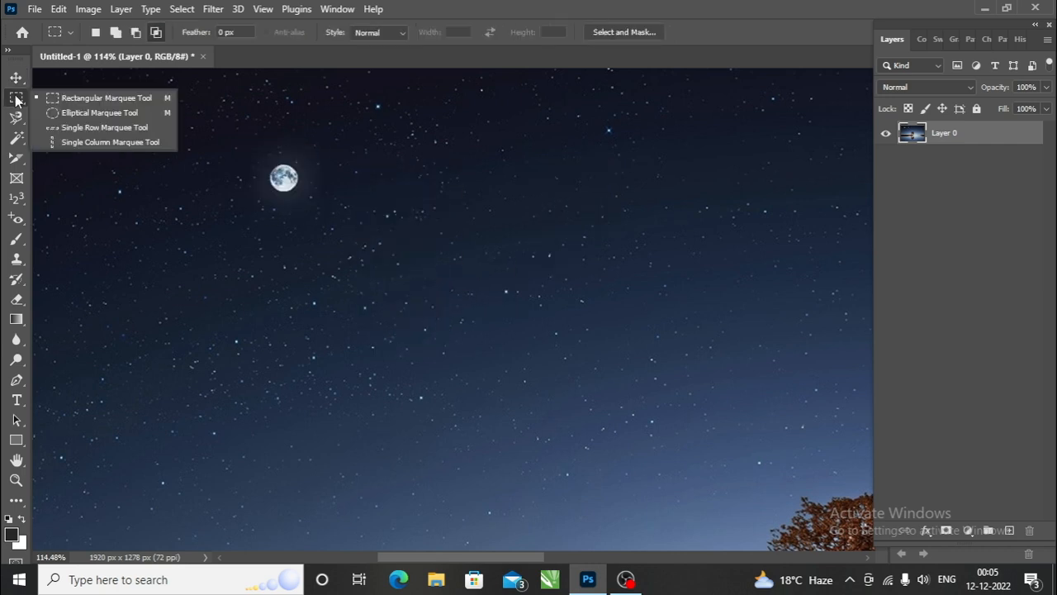
left_click(91, 112)
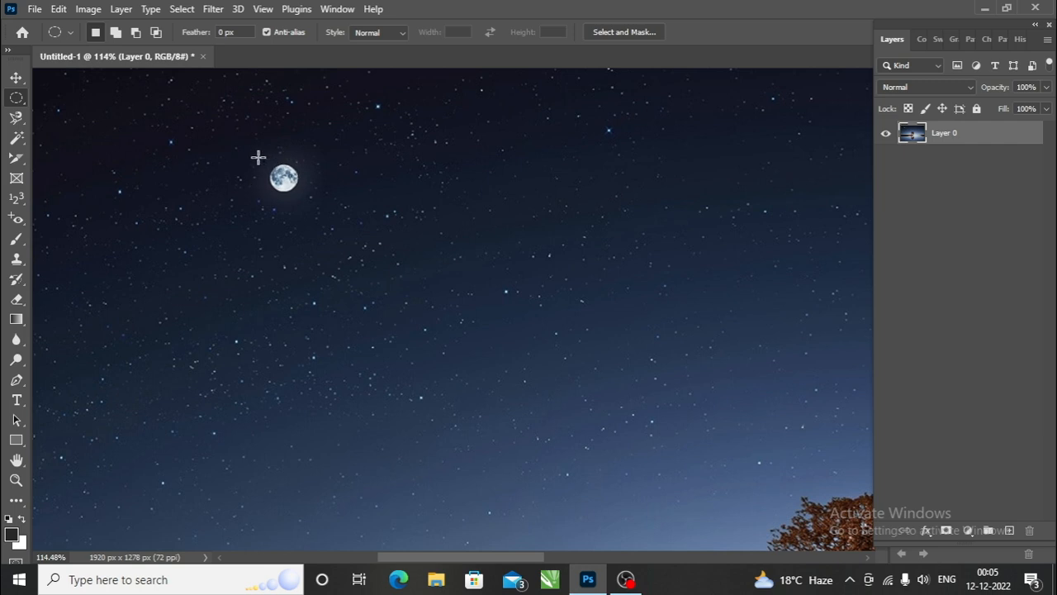
left_click_drag(248, 151, 421, 246)
key("v")
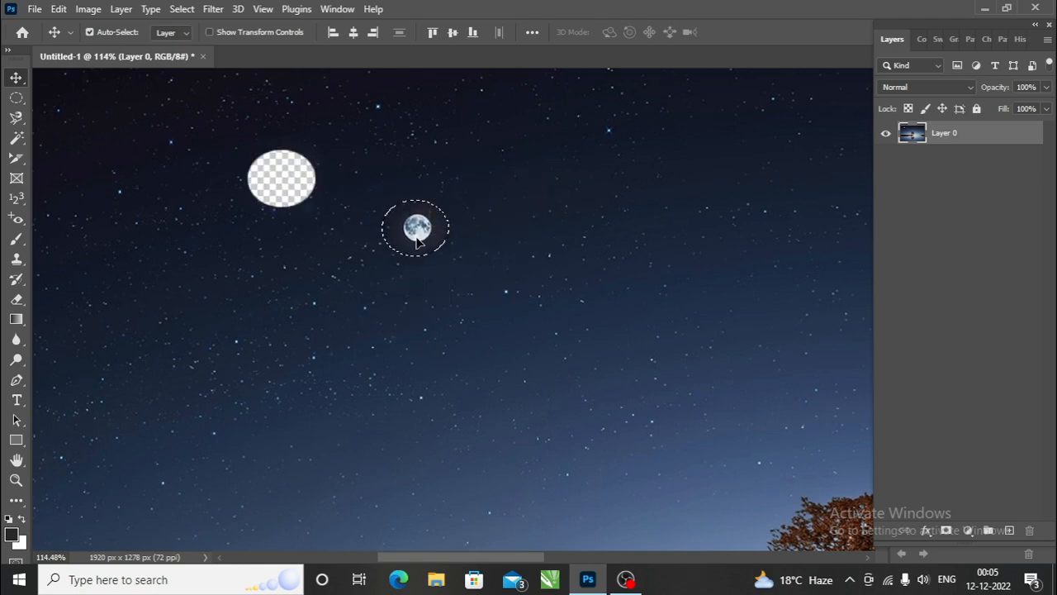
- Undo the moon's move and clear the elliptical selection
key("ctrl+z")
left_click(16, 99)
right_click(16, 101)
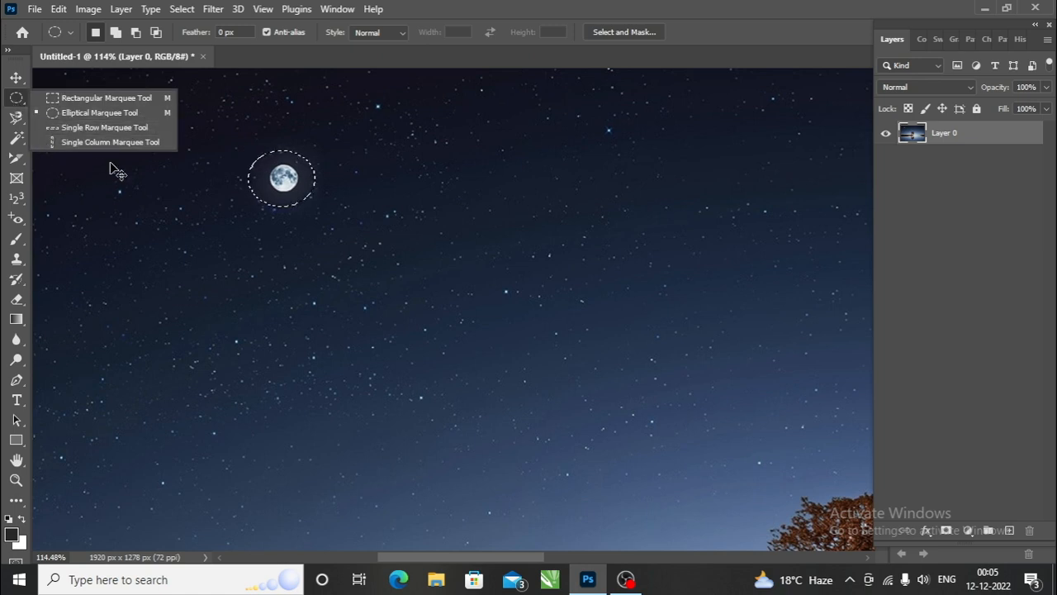
left_click(400, 208)
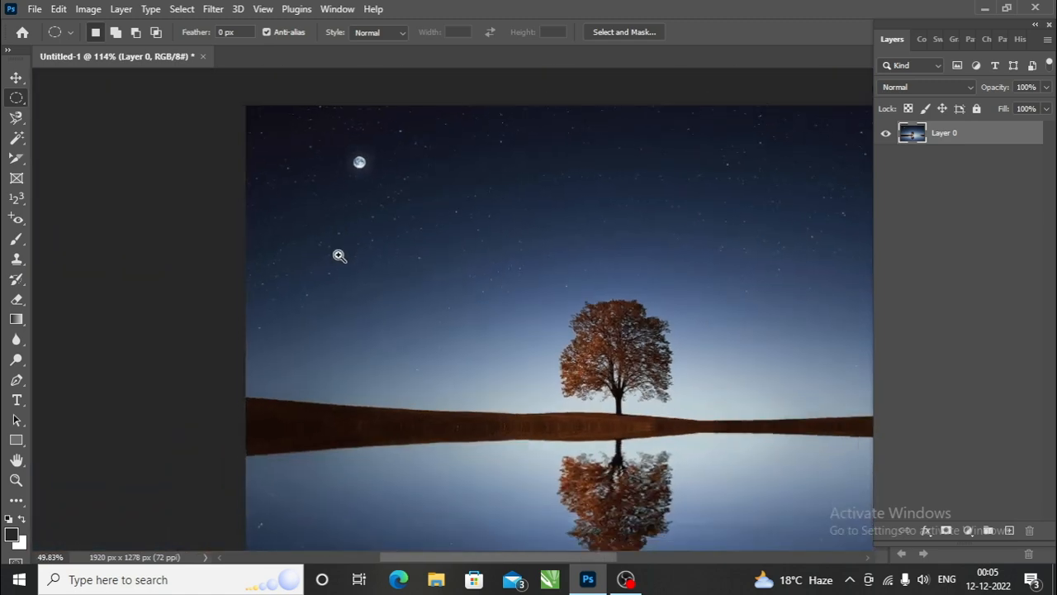
- Select a single pixel row across the sky below the moon with the Single Row Marquee tool
scroll(414, 153, "down", 3)
left_click_drag(449, 217, 342, 231)
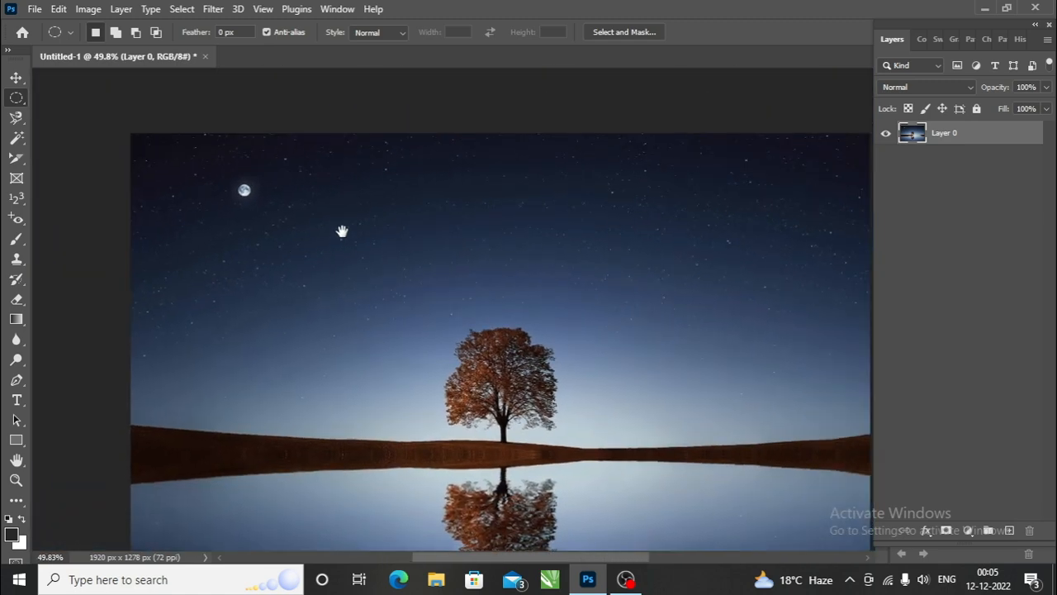
left_click_drag(300, 184, 341, 246)
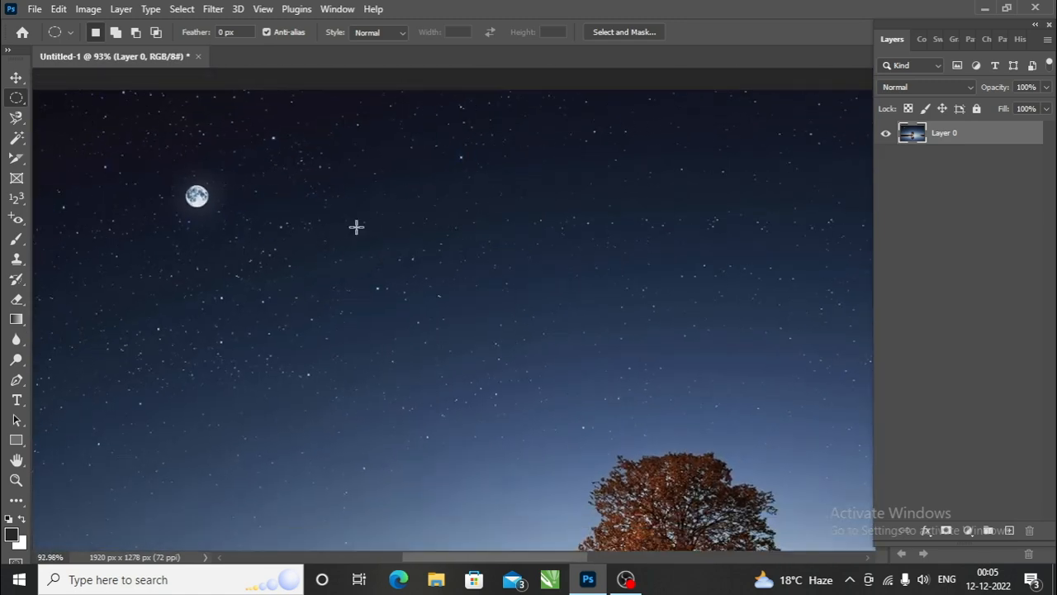
right_click(16, 98)
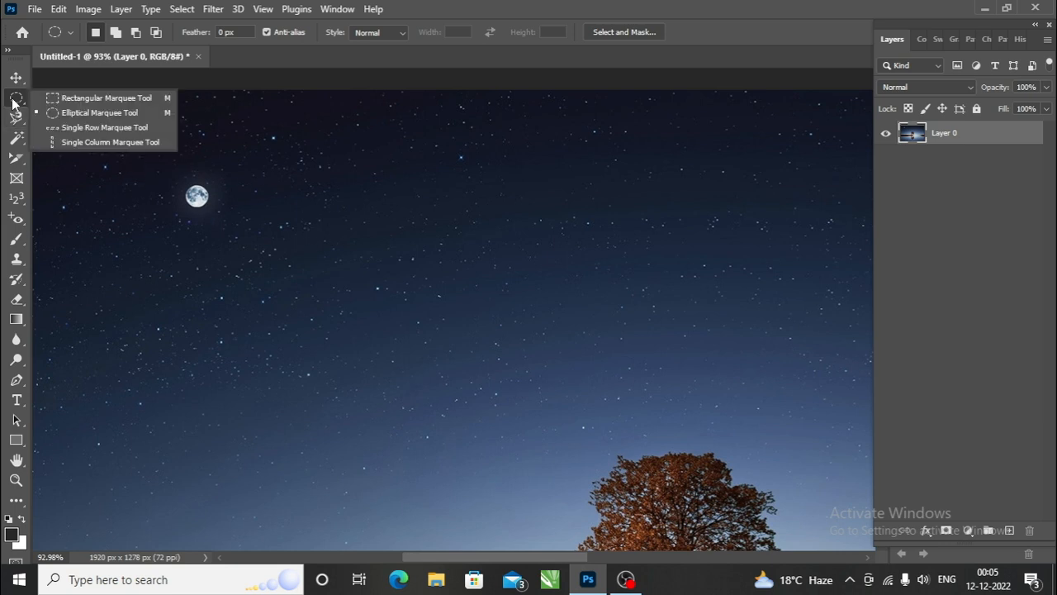
left_click(72, 128)
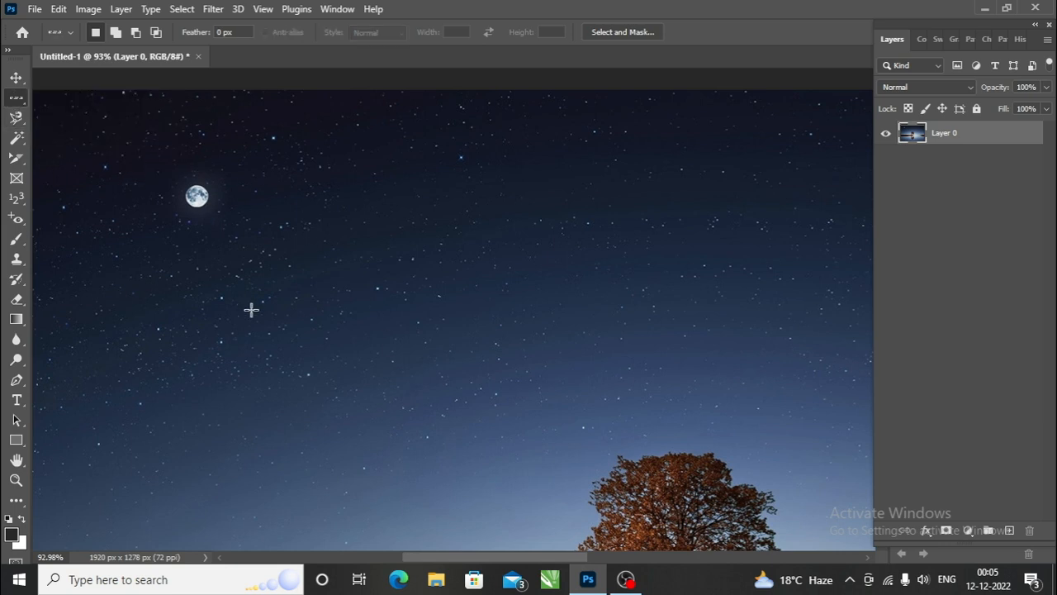
left_click(349, 298)
- Nudge the selected pixel row upward through the sky, and undo the move and deselect
key("ctrl+space")
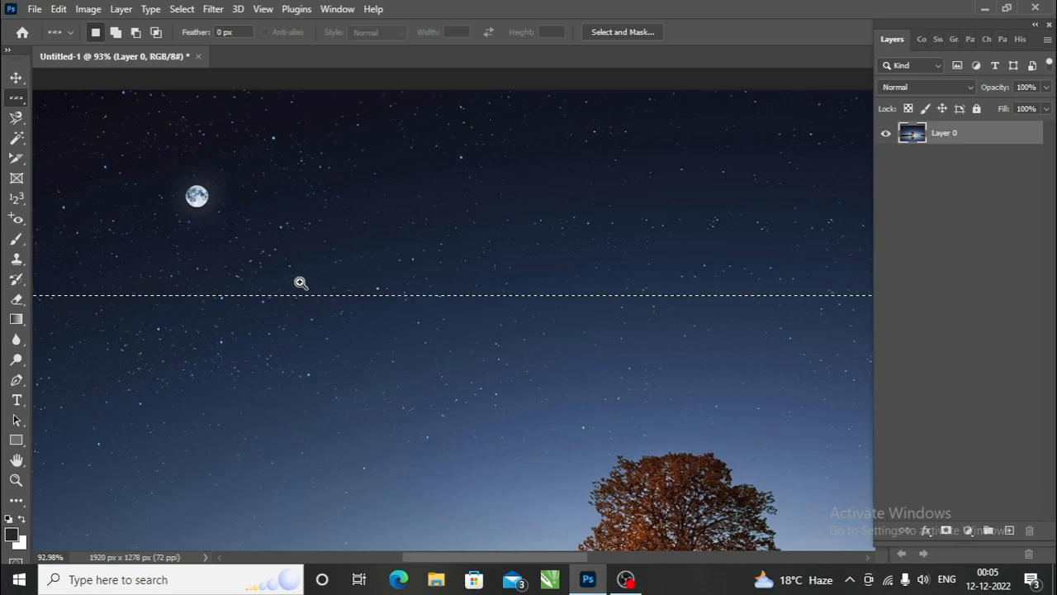
left_click_drag(300, 283, 435, 488)
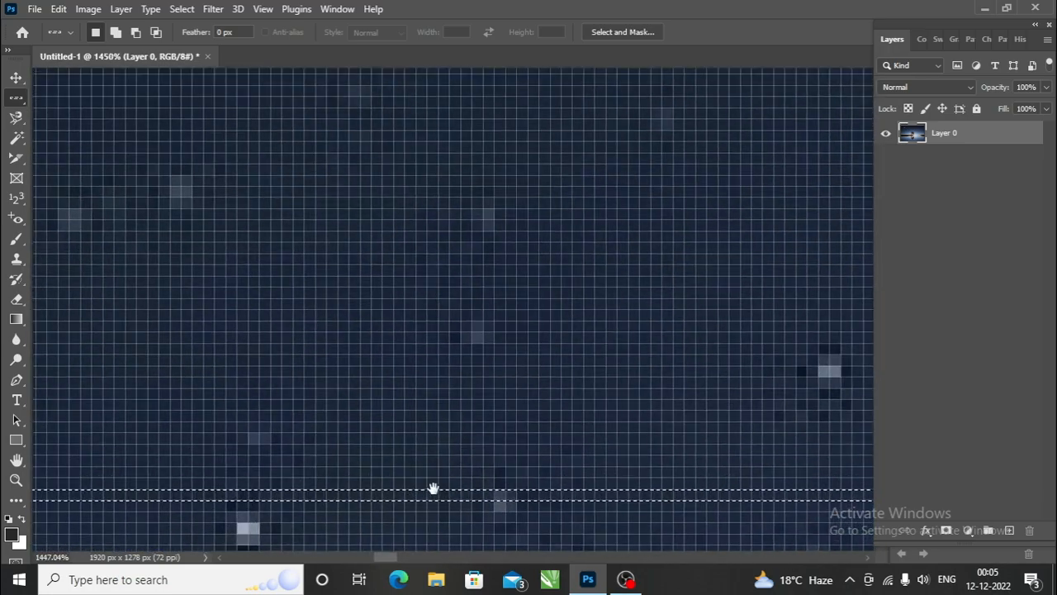
key("ctrl+space")
left_click_drag(484, 185, 319, 380)
key("v")
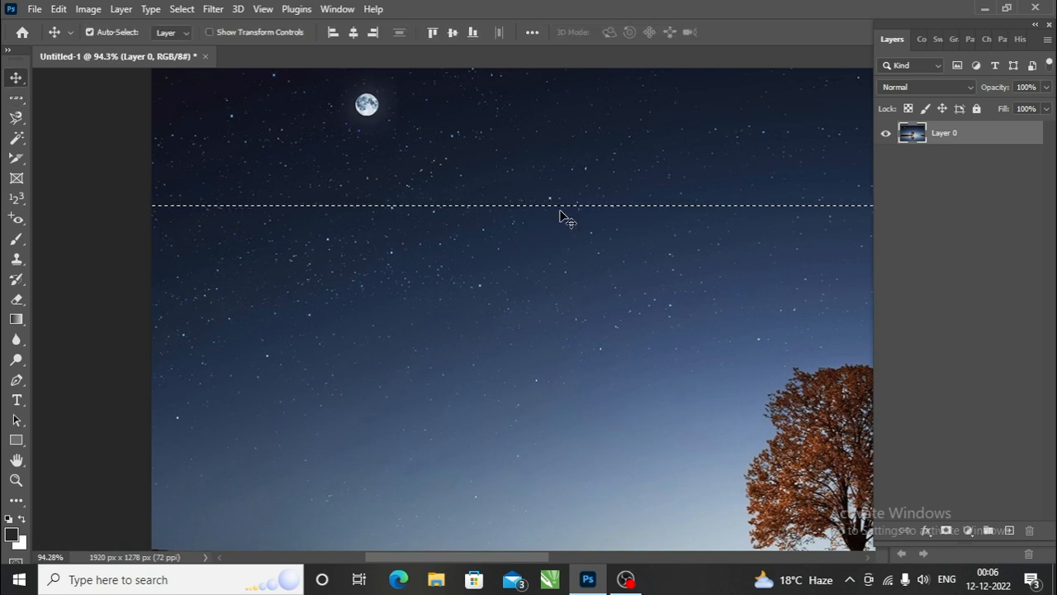
key("Up")
key("Up")
key("Up")
key("Up")
key("Up")
key("Up")
key("Up")
key("Up")
key("Up")
key("Up")
key("Up")
key("Up")
key("Up")
key("Up")
key("Up")
key("Up")
key("Up")
key("Up")
key("Up")
key("Up")
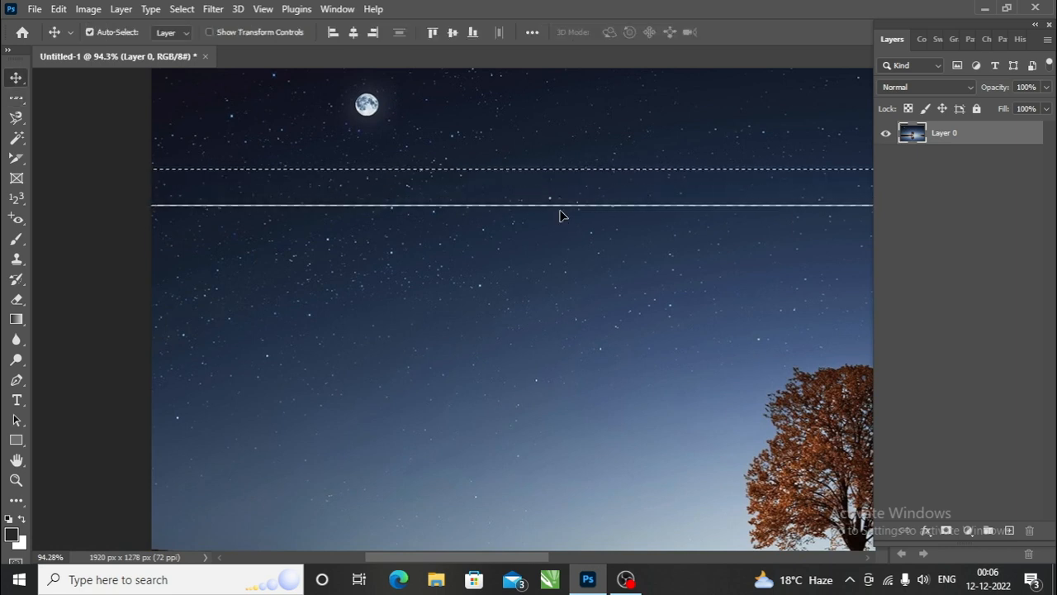
key("ctrl+z")
key("ctrl+d")
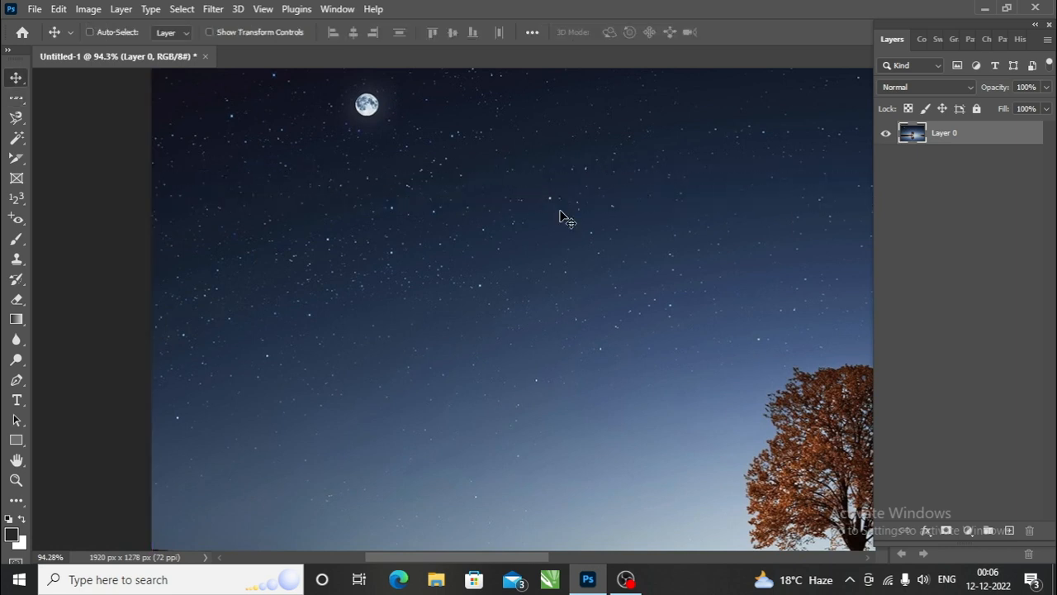
- Select a single pixel column in the sky between the moon and the tree with the Single Column Marquee tool
right_click(15, 96)
left_click(90, 142)
left_click(510, 212)
- Nudge the selected pixel column to the left, and undo the move and deselect
key("v")
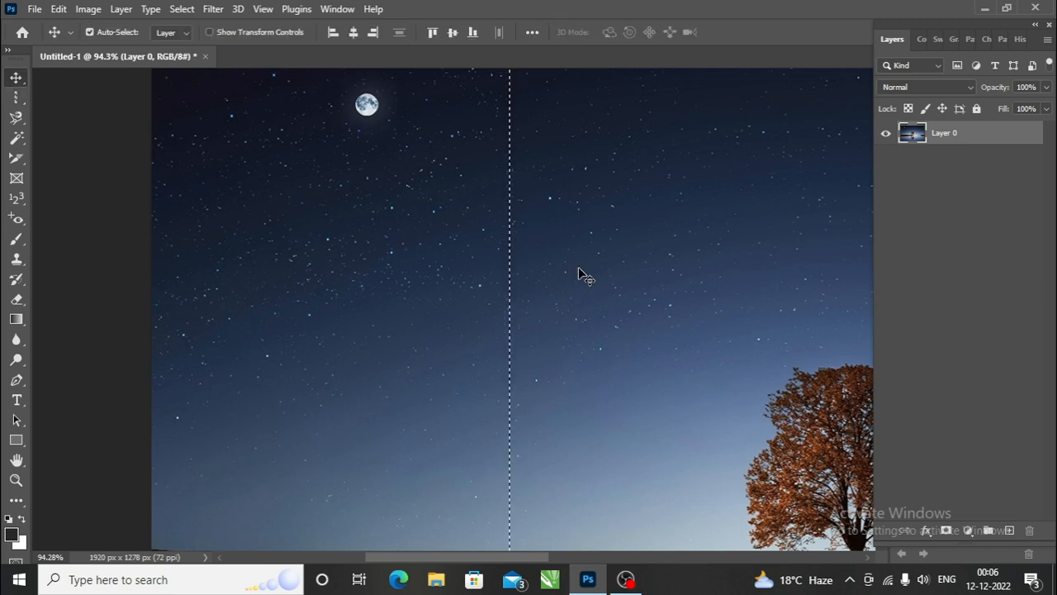
key("shift+Left")
key("shift+Left")
key("shift+Left")
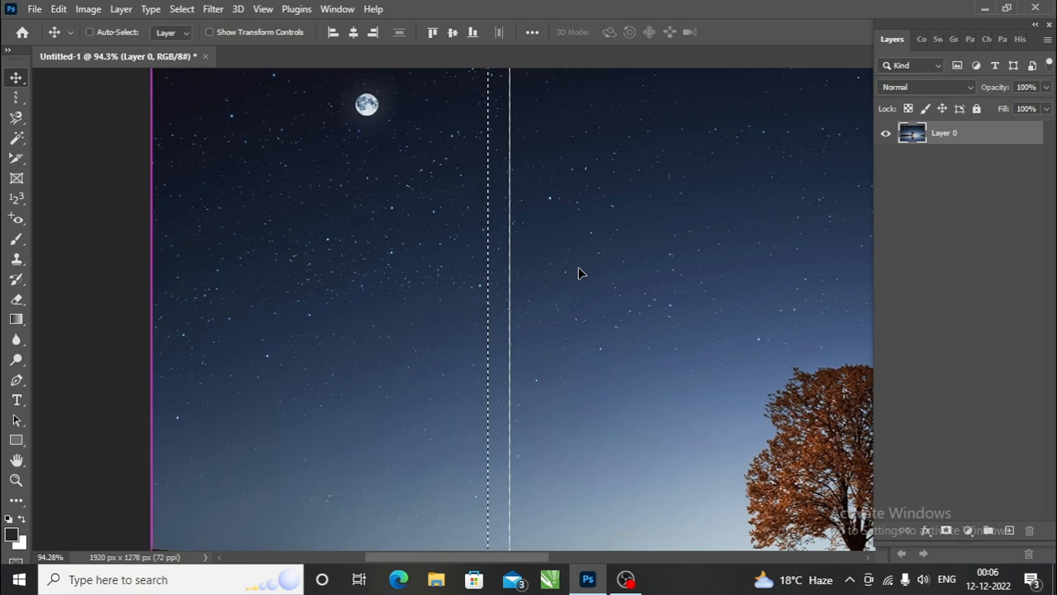
key("ctrl+z")
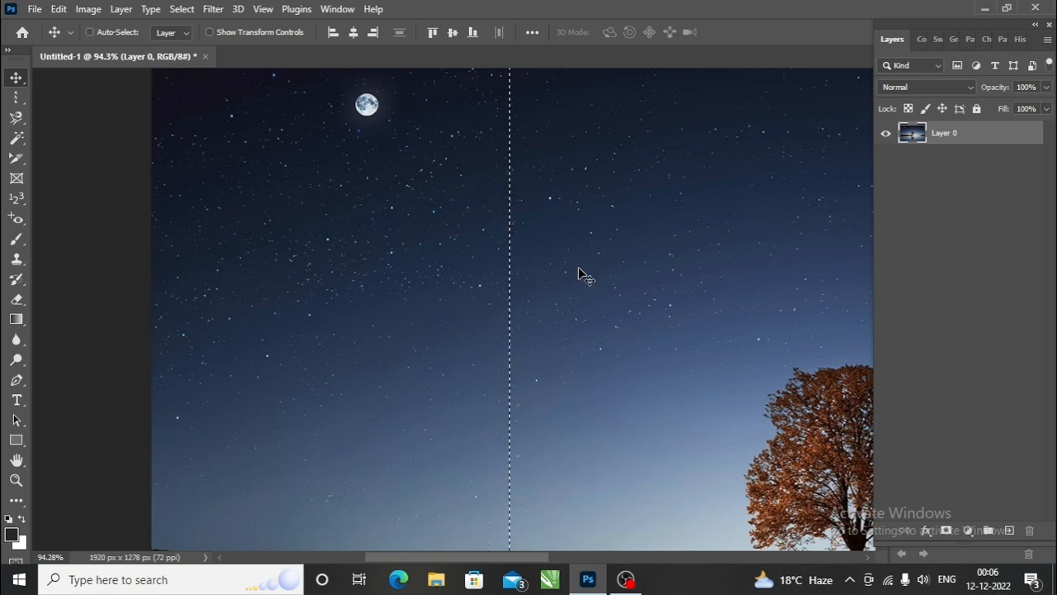
key("ctrl+d")
left_click_drag(462, 160, 439, 307)
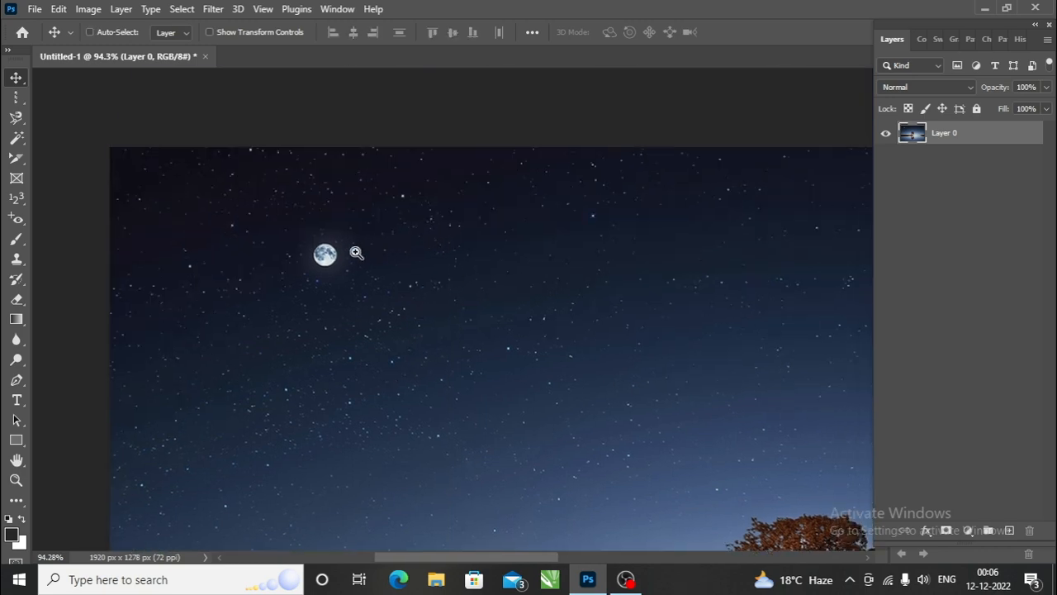
- Draw a rectangular selection around the tree's crown and trunk with the Rectangular Marquee tool
left_click_drag(335, 251, 418, 342)
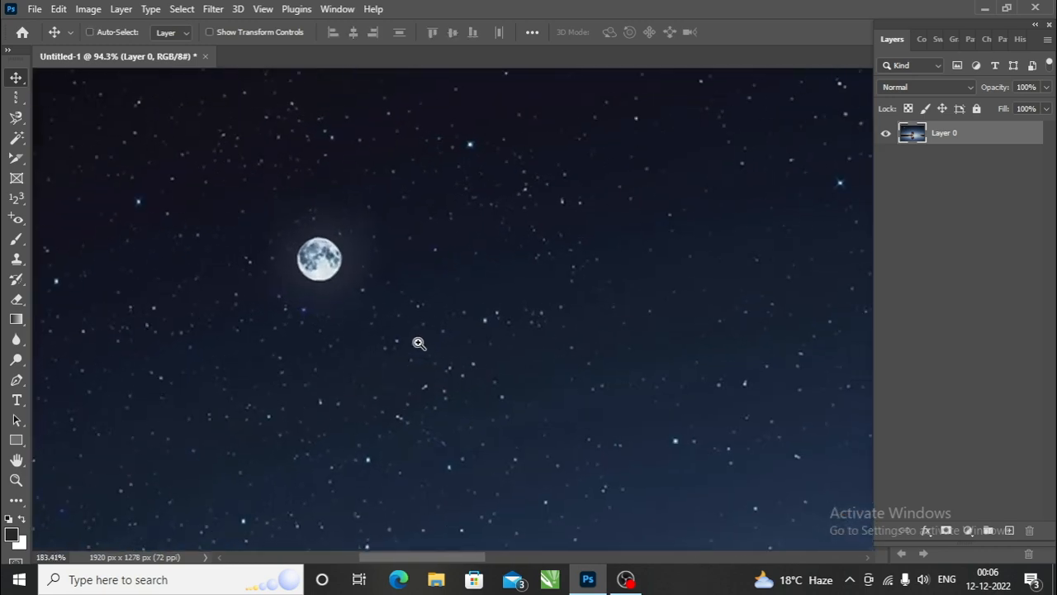
left_click(14, 97)
right_click(15, 98)
left_click(50, 97)
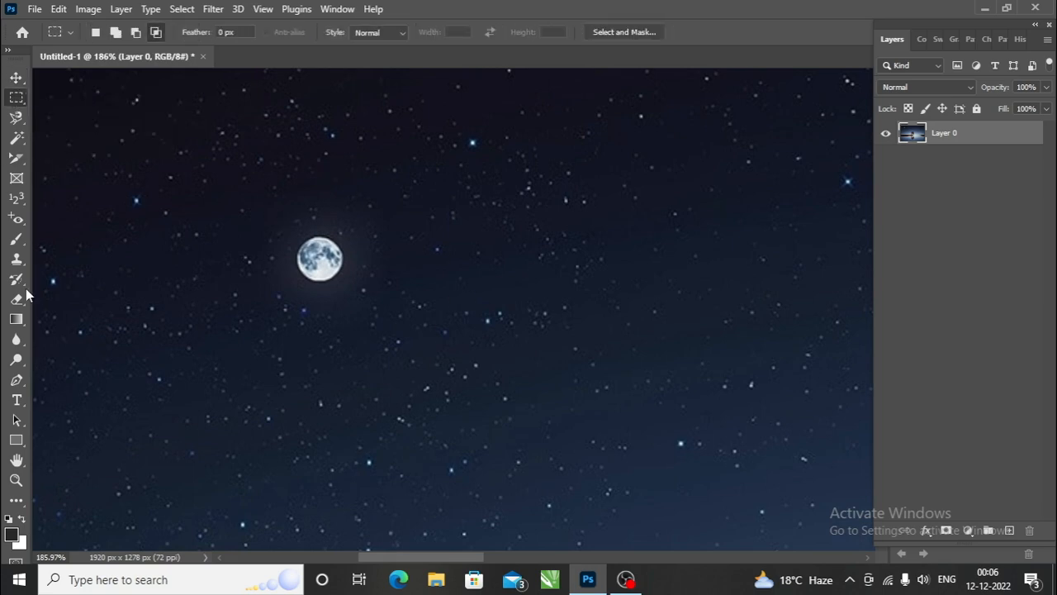
left_click_drag(454, 182, 348, 343)
left_click_drag(624, 330, 390, 315)
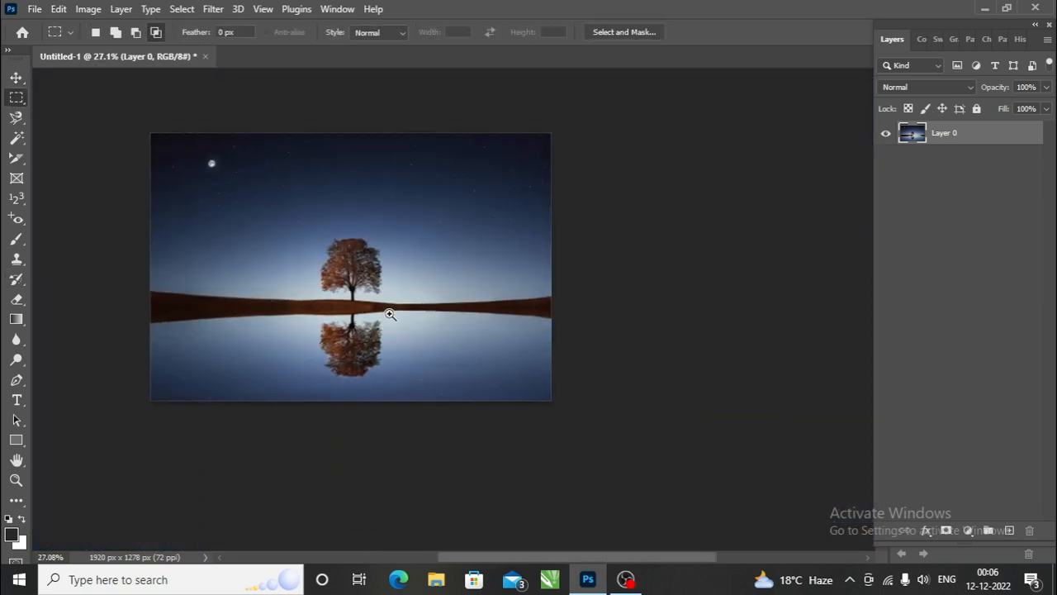
left_click_drag(364, 258, 432, 366)
left_click_drag(214, 217, 465, 443)
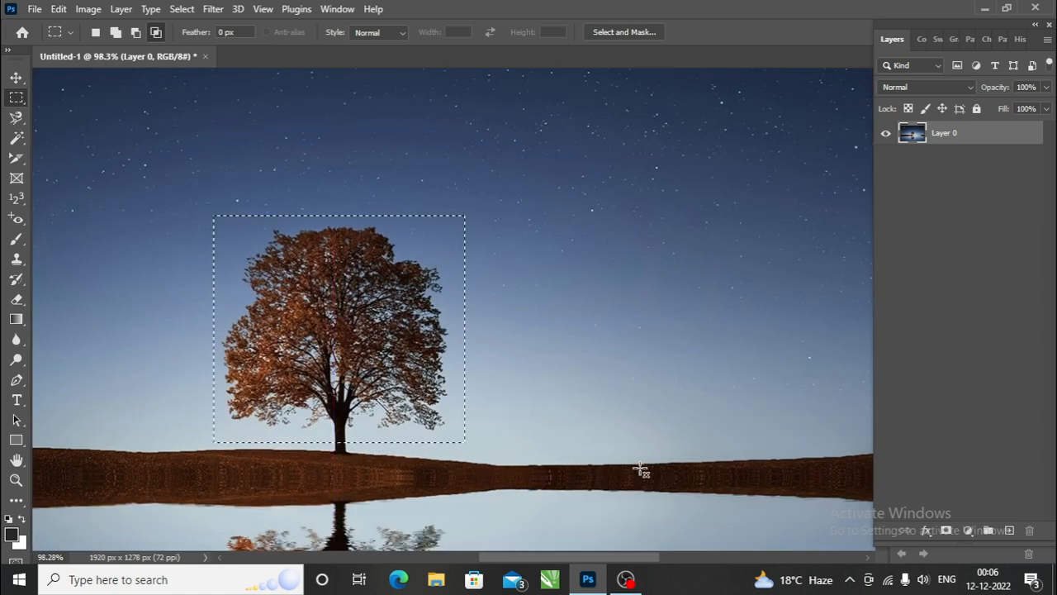
- Set the marquee to add to the selection and include rectangular areas of ground on both sides of the tree trunk
left_click_drag(339, 446, 578, 368)
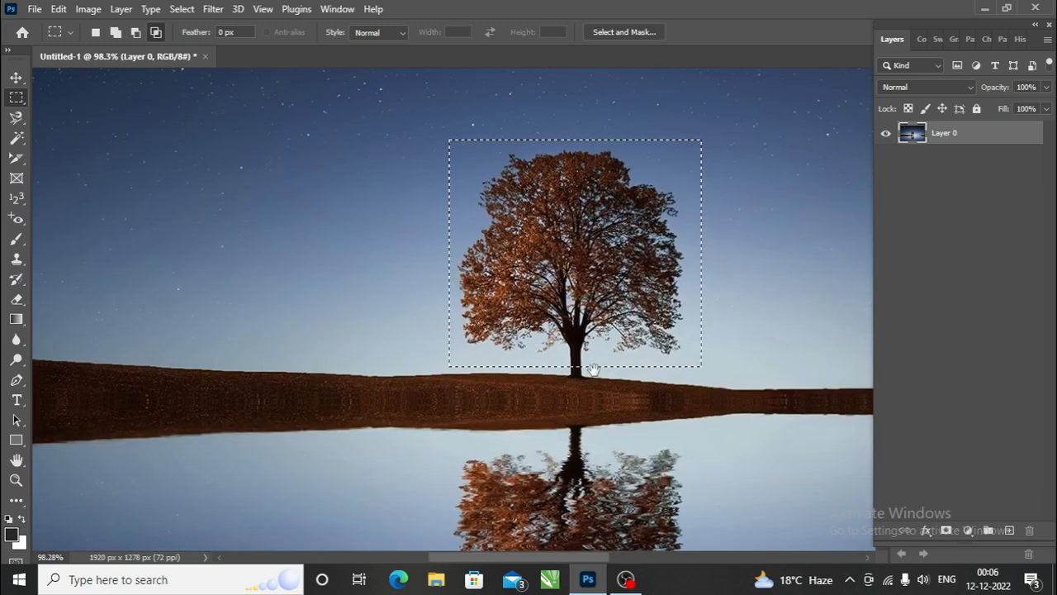
left_click_drag(461, 384, 436, 415)
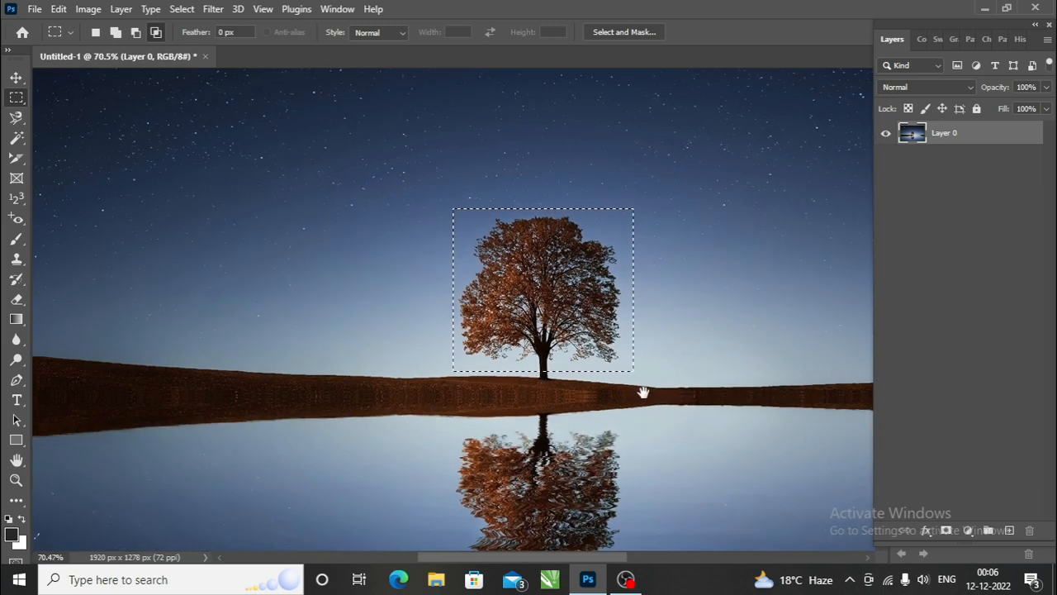
left_click_drag(641, 391, 297, 391)
left_click_drag(505, 373, 754, 345)
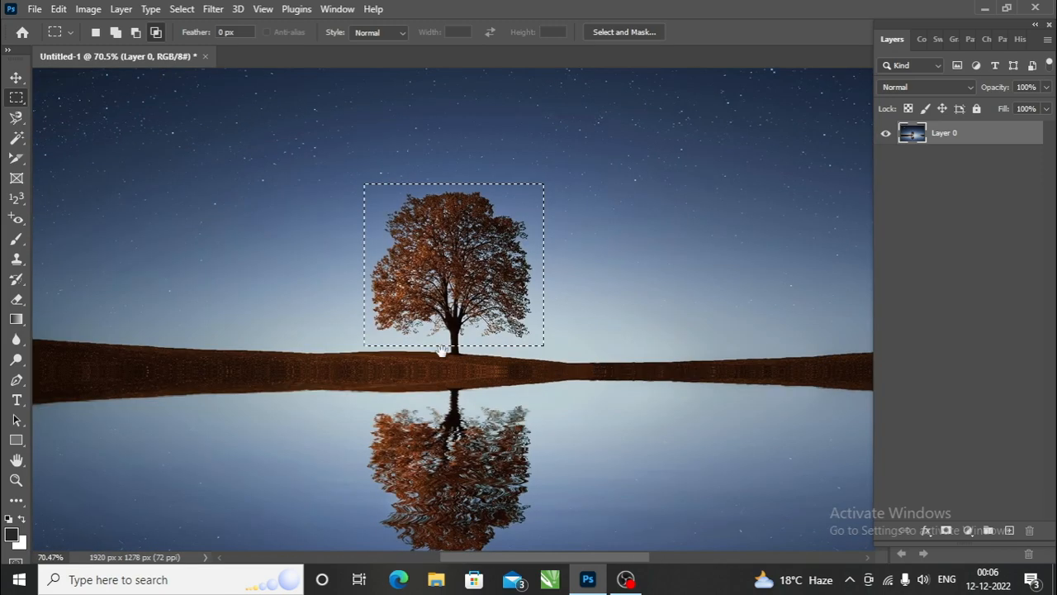
left_click_drag(442, 378, 632, 381)
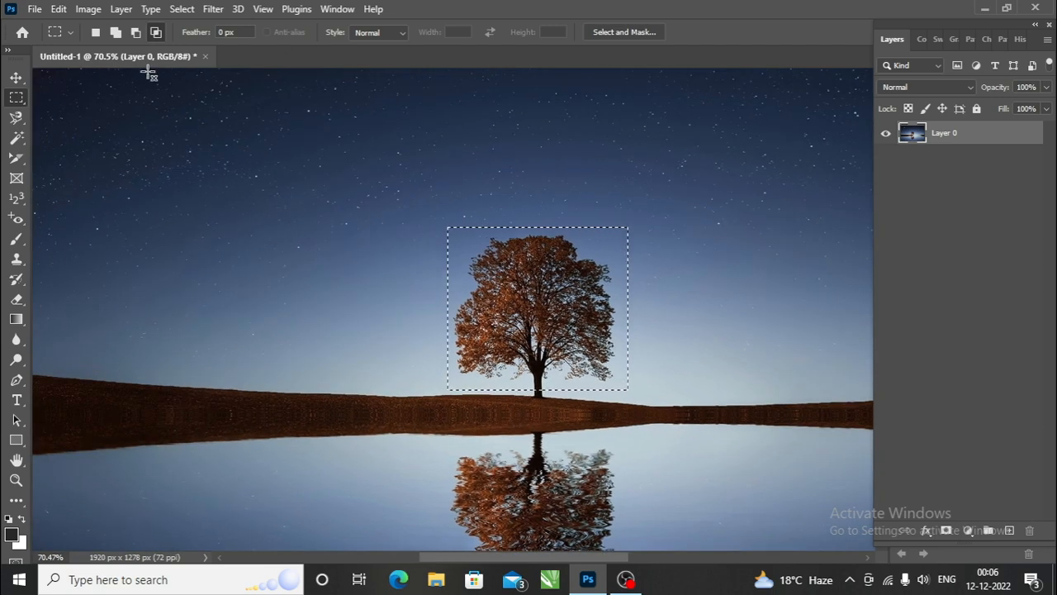
left_click(117, 34)
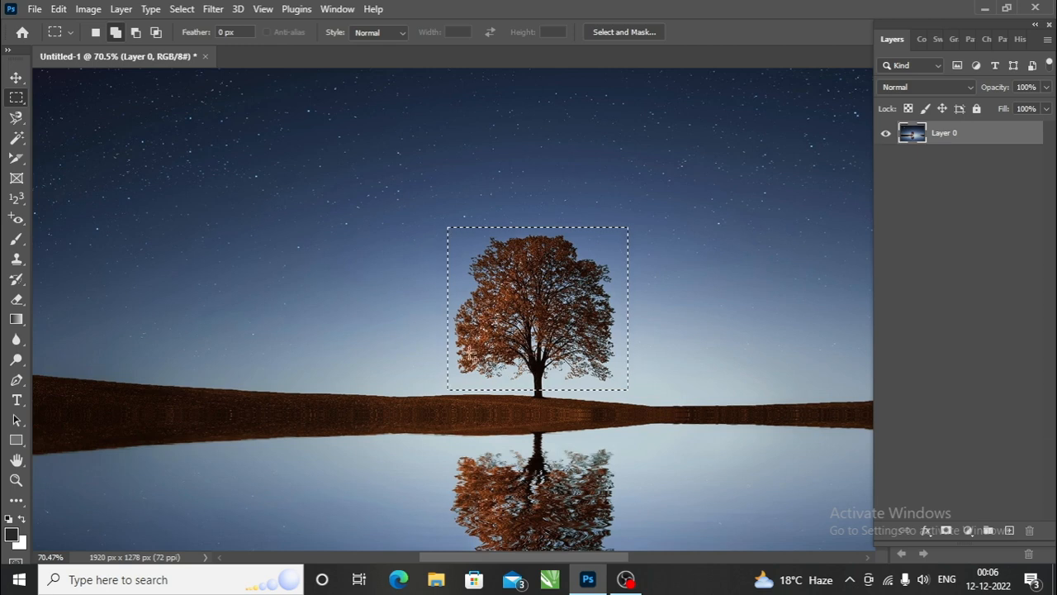
left_click_drag(299, 361, 584, 431)
left_click_drag(715, 352, 554, 435)
key("ctrl+z")
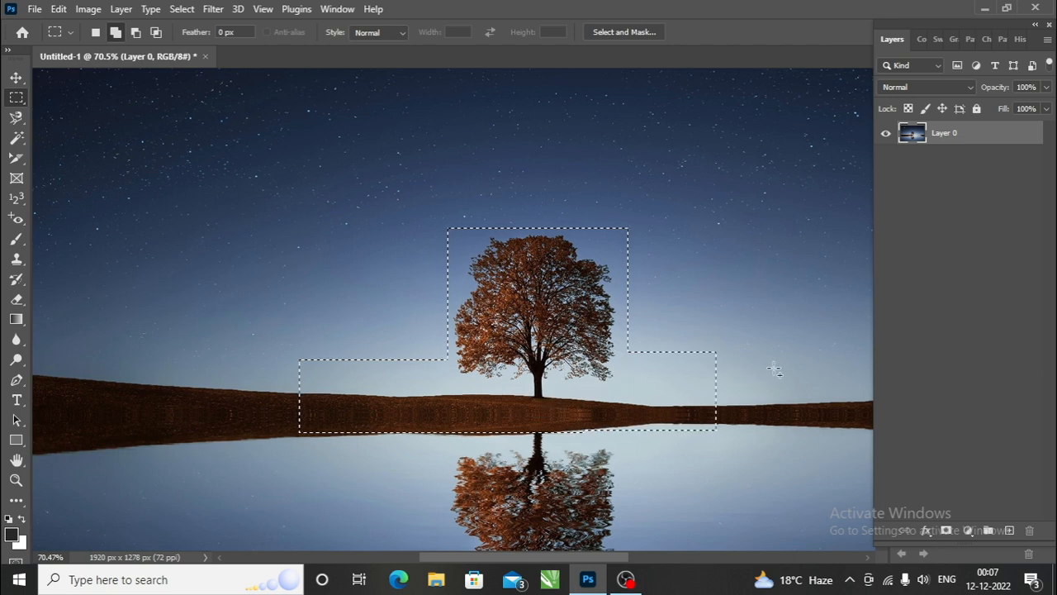
- Extend the selection with more added rectangles along the ground strip toward both edges of the photo
mouse_move(776, 368)
left_mouse_down()
mouse_move(625, 425)
mouse_move(285, 368)
mouse_move(307, 374)
left_mouse_up()
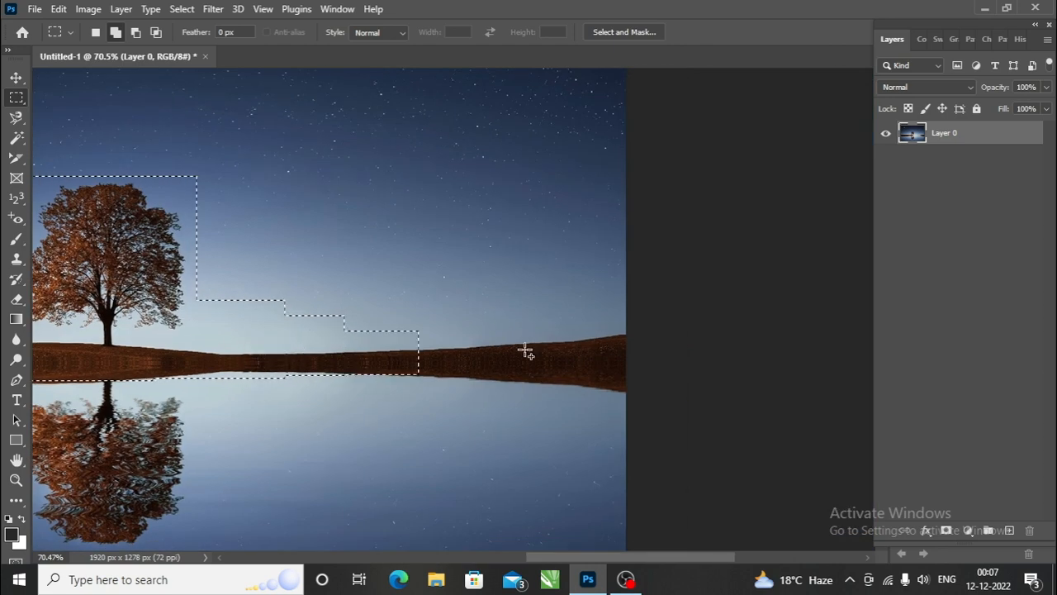
left_click_drag(528, 322, 397, 376)
left_click_drag(397, 376, 834, 413)
left_click_drag(201, 316, 376, 445)
key("ctrl+z")
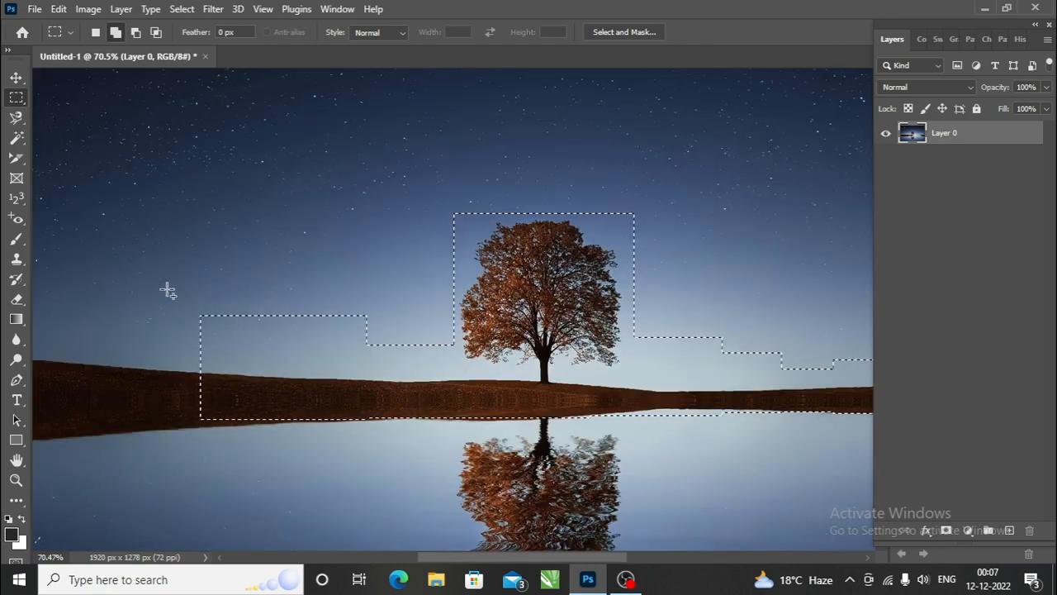
left_click_drag(140, 285, 319, 417)
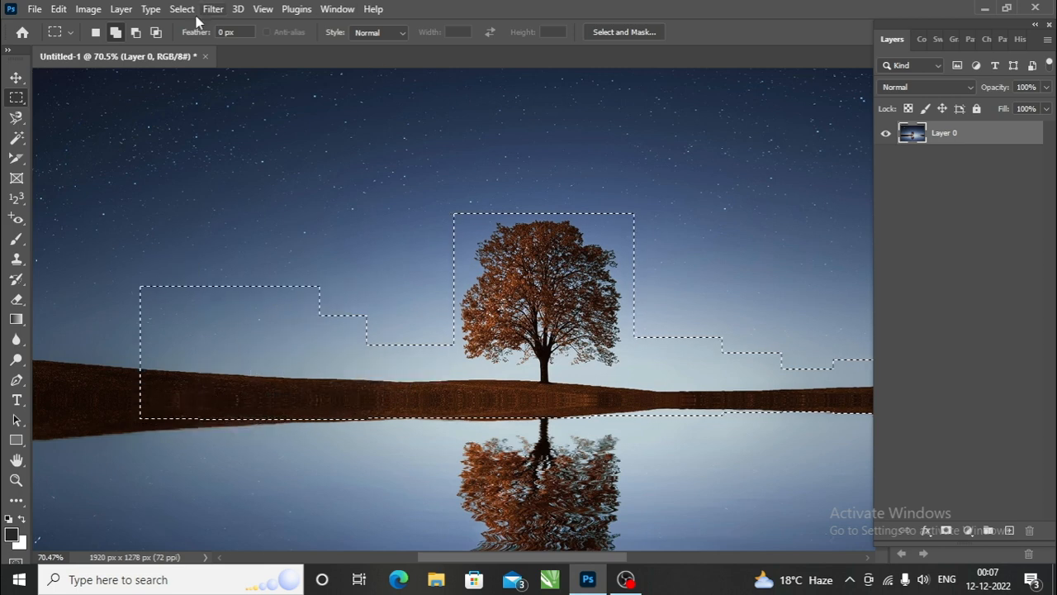
- Set the marquee to subtract and cut rectangles off both ends of the selection, trimming the right side back to the tree's crown
left_click(137, 33)
left_click_drag(115, 256, 278, 459)
left_click_drag(639, 339, 420, 316)
left_click_drag(814, 292, 659, 513)
left_click_drag(712, 289, 568, 462)
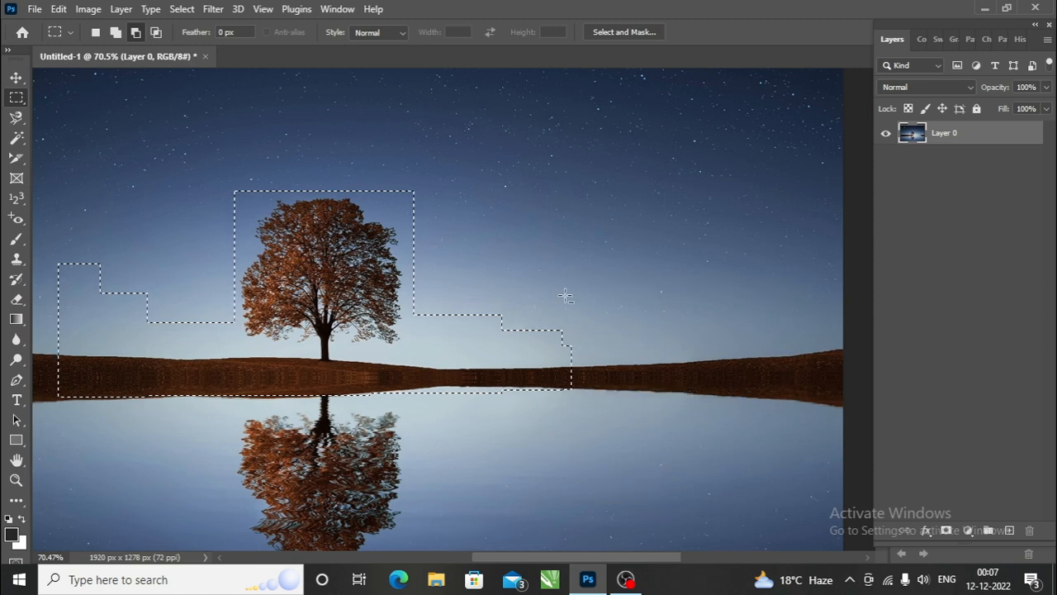
left_click_drag(624, 276, 496, 436)
left_click_drag(515, 253, 400, 468)
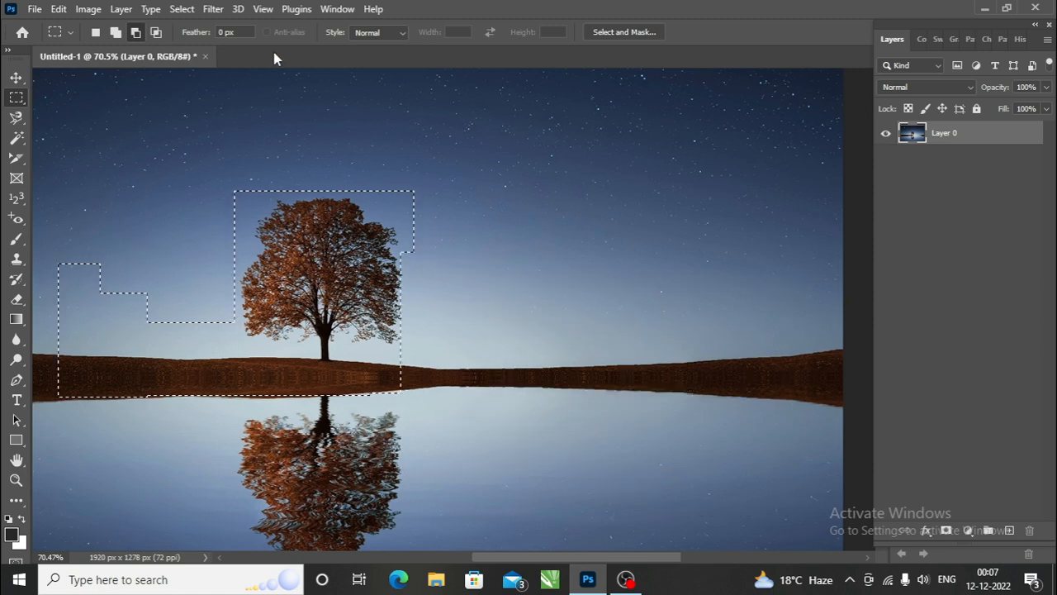
- Intersect the selection with a rectangle drawn inside the tree's crown, and clear the rectangular selections around the tree
left_click(155, 32)
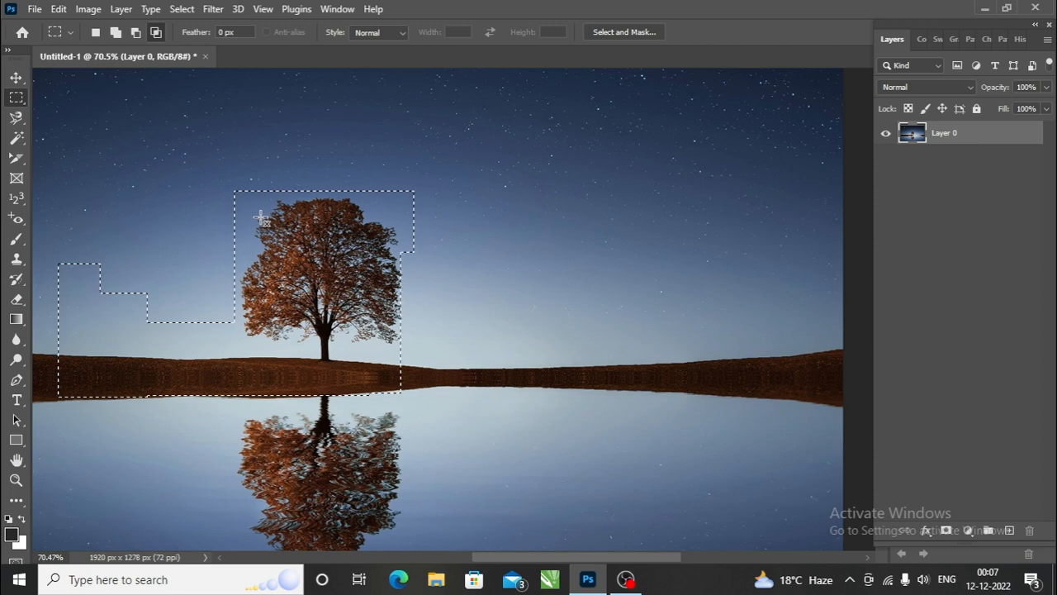
left_click_drag(261, 217, 369, 344)
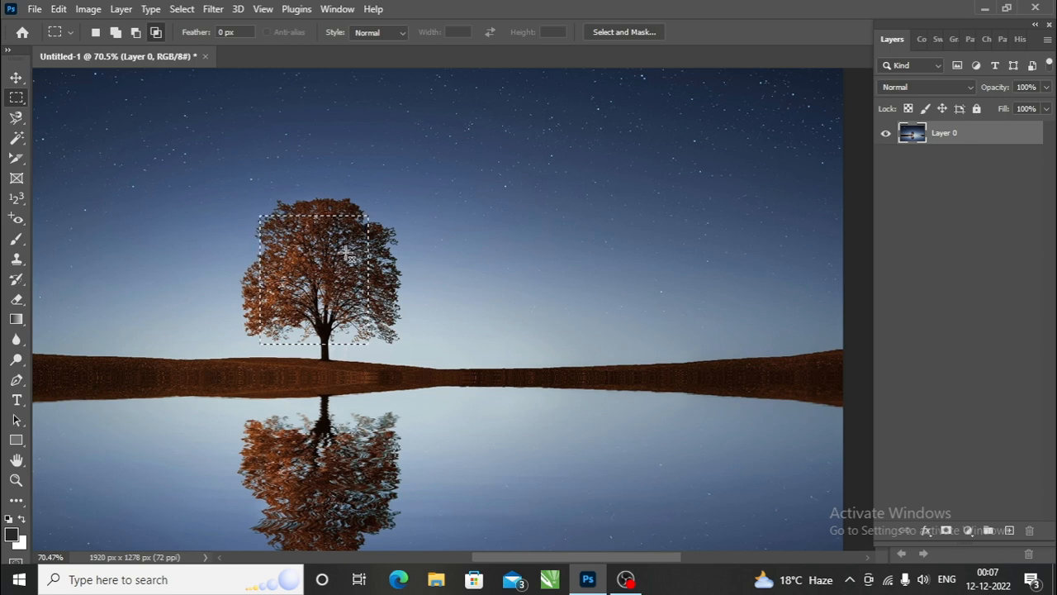
left_click_drag(223, 177, 416, 364)
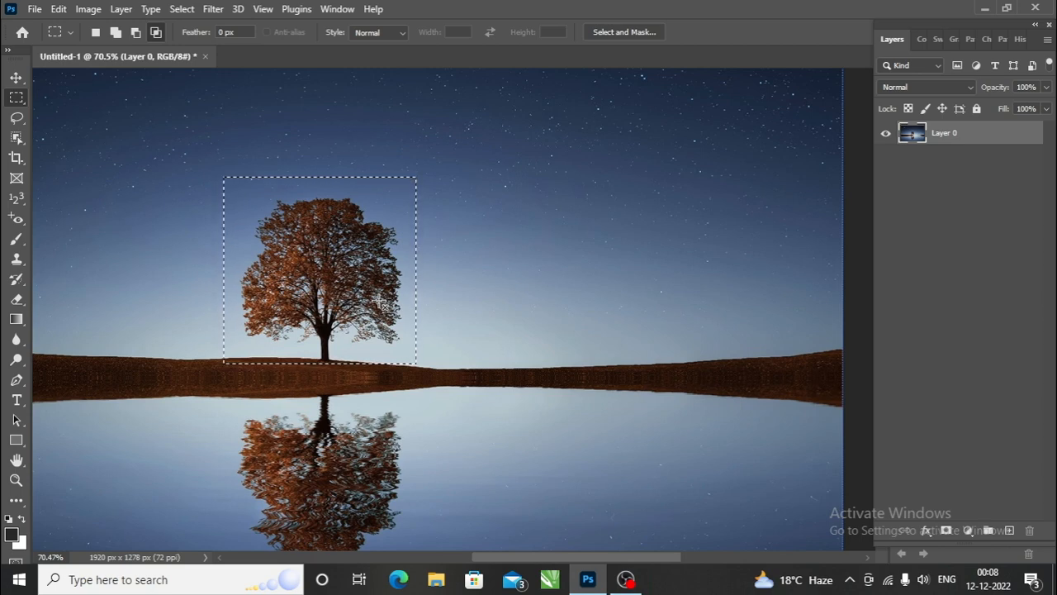
key("ctrl+d")
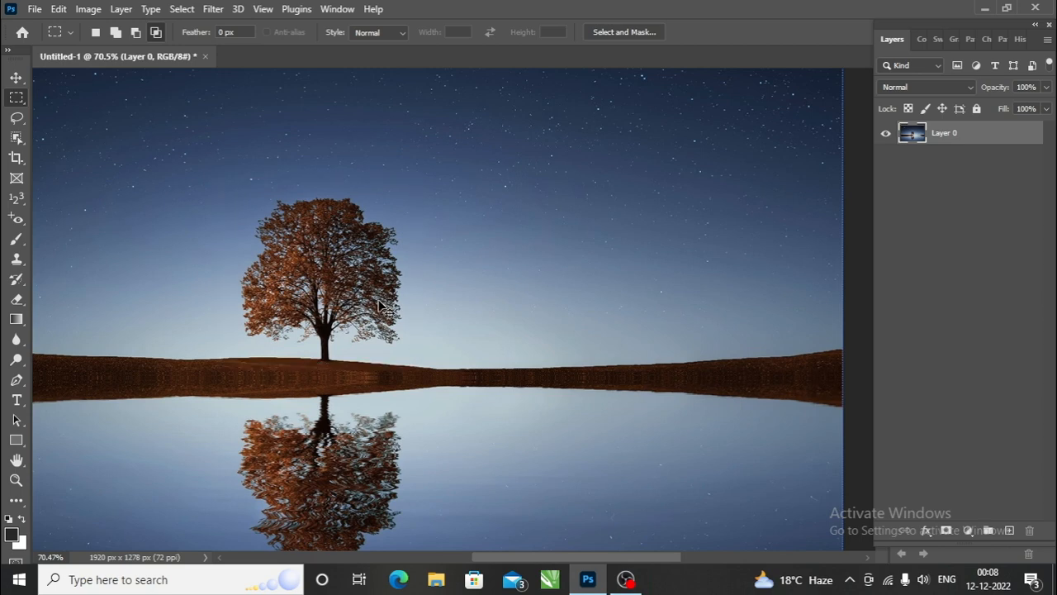
left_click_drag(223, 163, 410, 362)
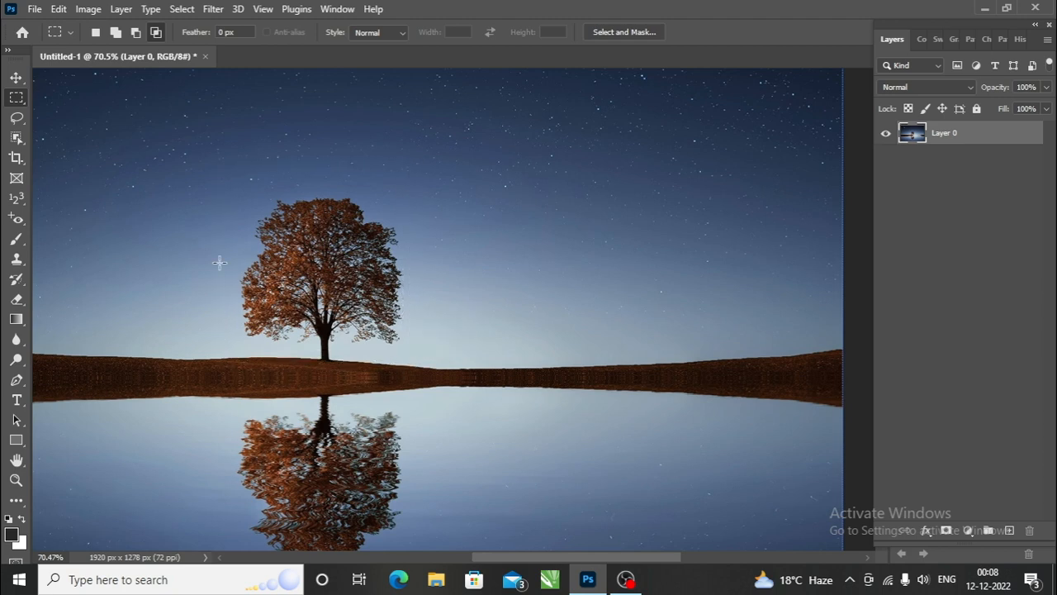
- Trace a freehand Lasso selection along the upper edge of the ground and back through the sky, and deselect it
left_click(14, 120)
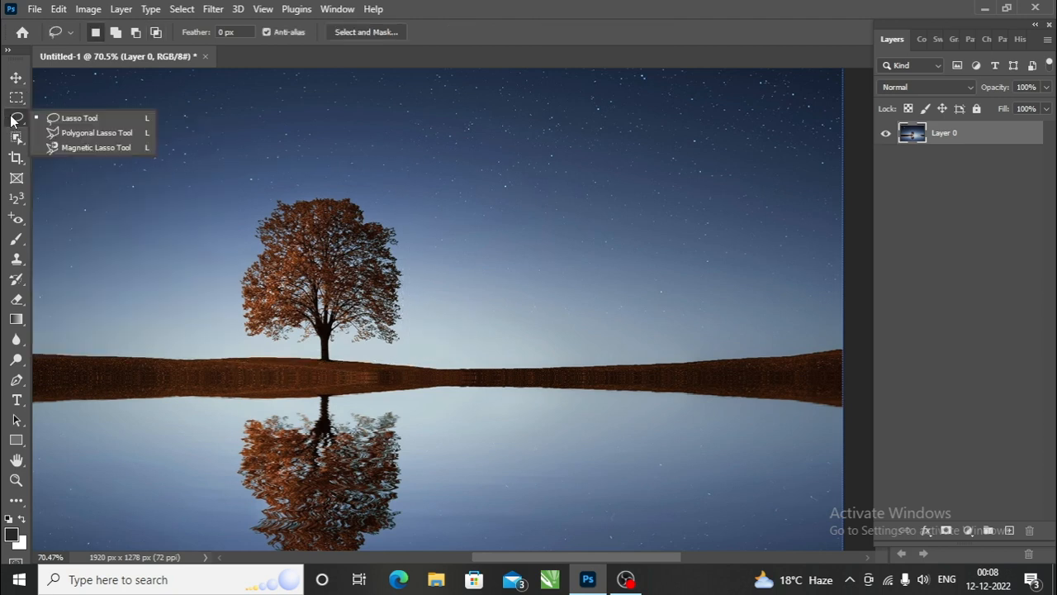
left_click(74, 120)
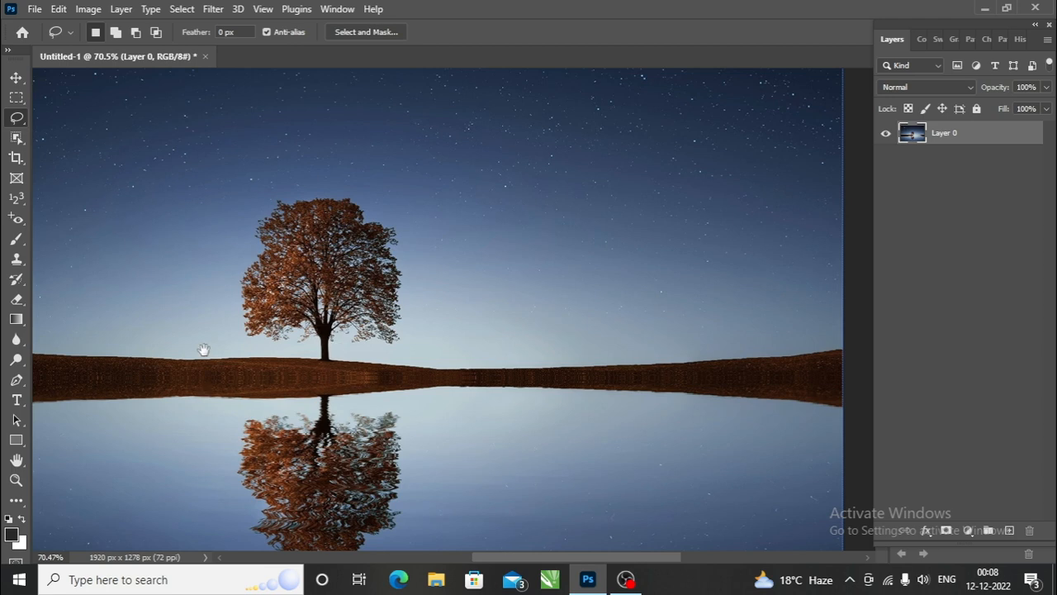
left_click_drag(203, 350, 583, 320)
left_click(215, 305, "ctrl")
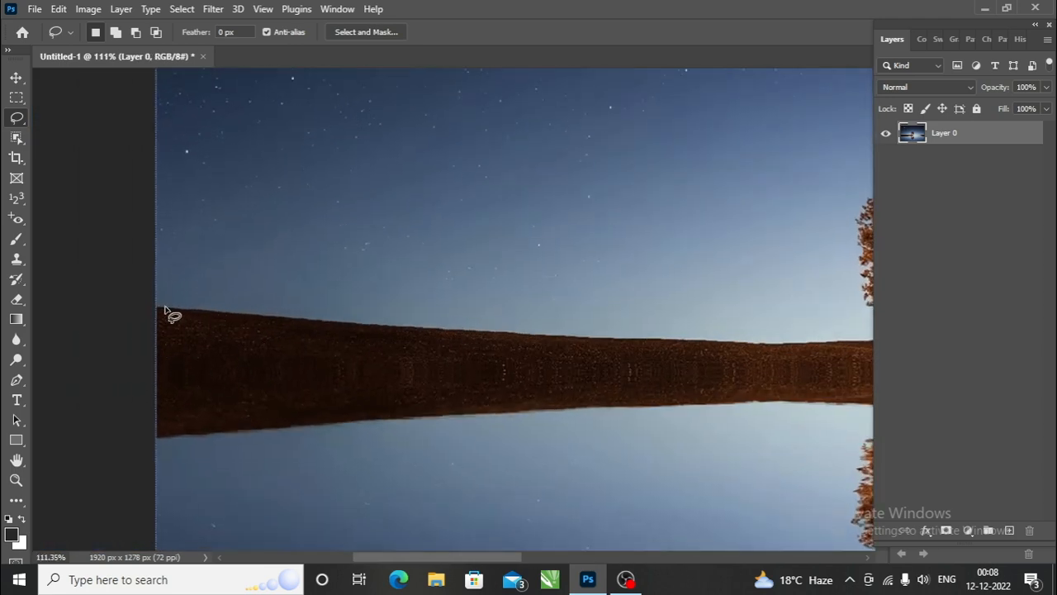
left_click_drag(202, 311, 837, 344)
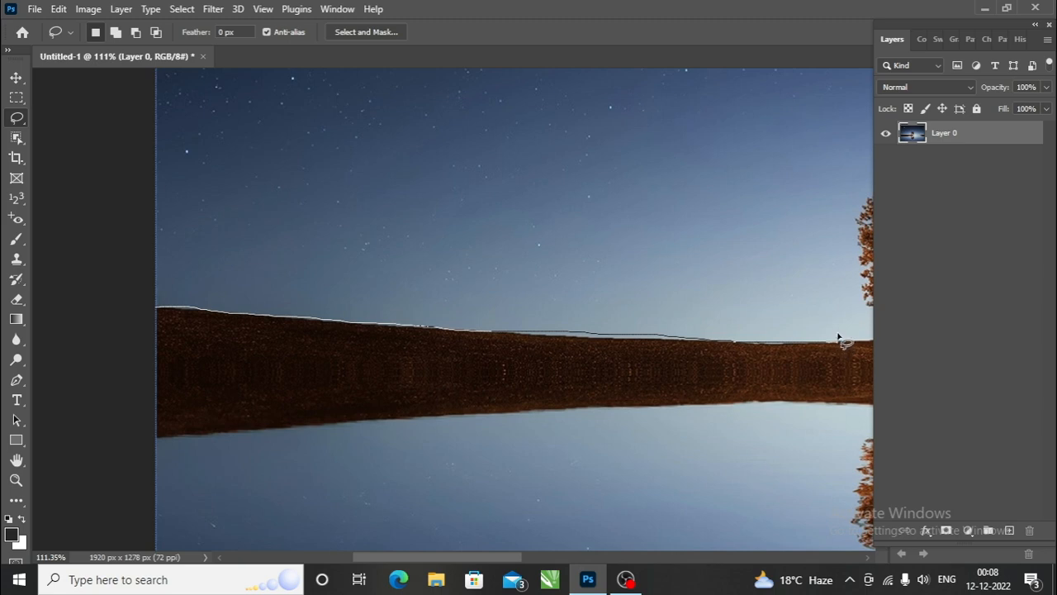
mouse_move(826, 126)
left_mouse_down()
mouse_move(824, 77)
mouse_move(141, 95)
mouse_move(95, 312)
mouse_move(112, 300)
left_mouse_up()
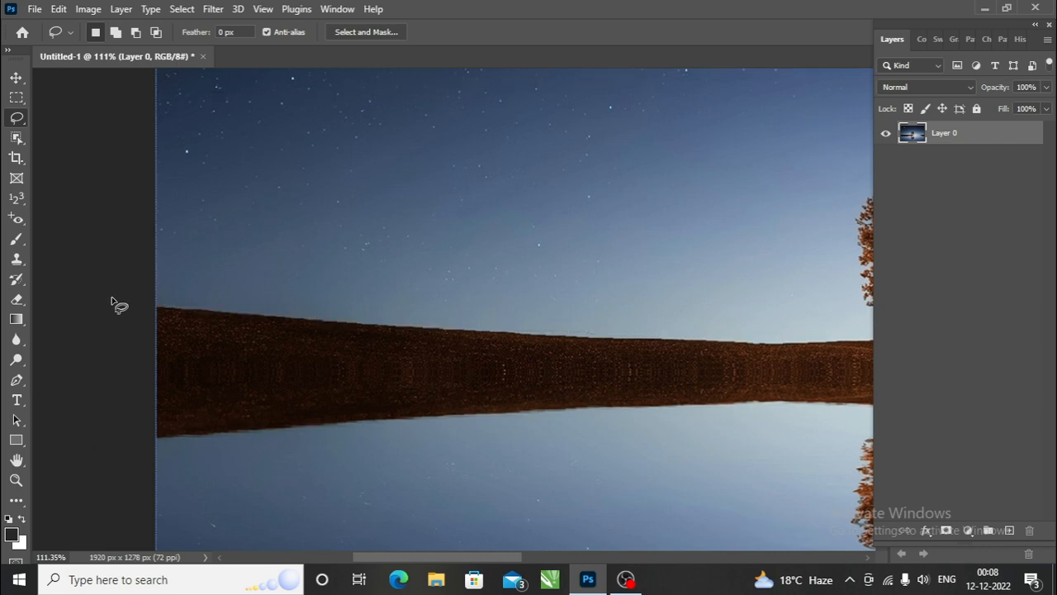
left_click(195, 314)
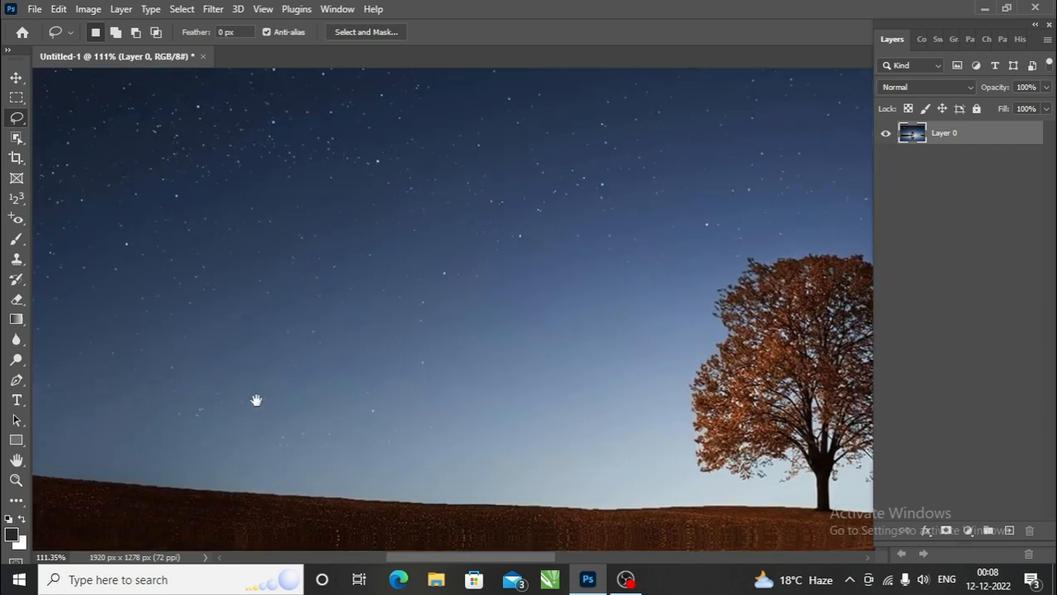
- Outline the whole tree with a freehand Lasso selection, and replace it with a partial one along the tree's left side
mouse_move(256, 175)
left_mouse_down()
mouse_move(248, 406)
mouse_move(466, 341)
left_mouse_up()
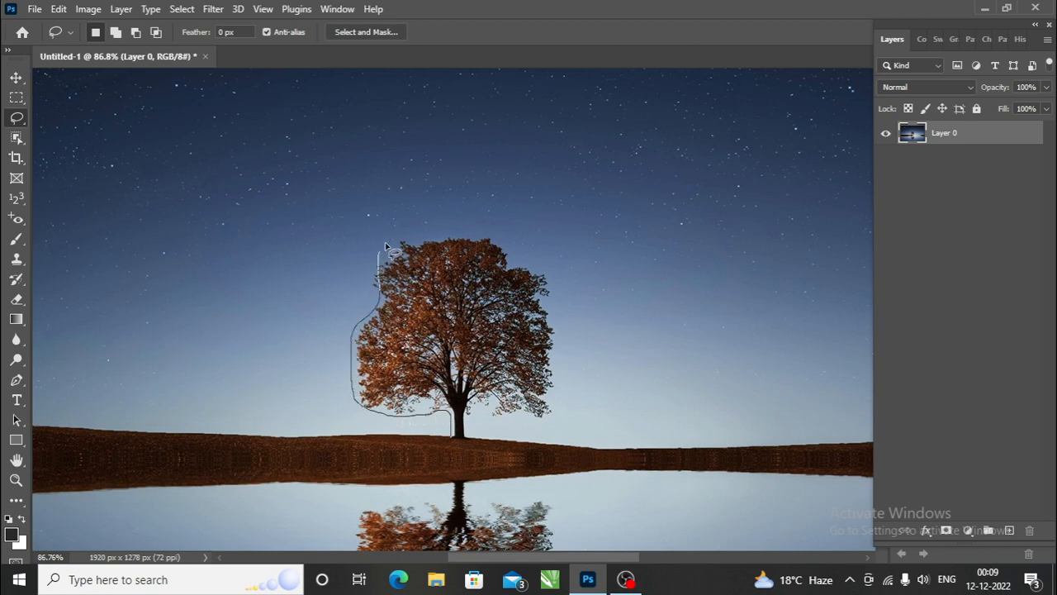
mouse_move(385, 246)
left_mouse_down()
mouse_move(466, 226)
mouse_move(531, 257)
left_mouse_up()
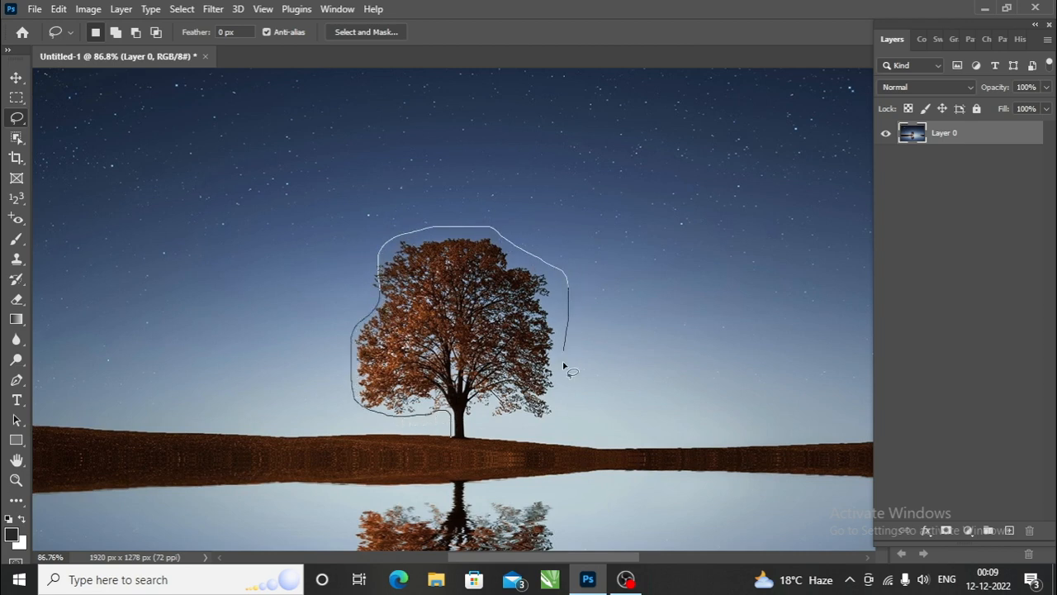
left_click_drag(564, 366, 454, 438)
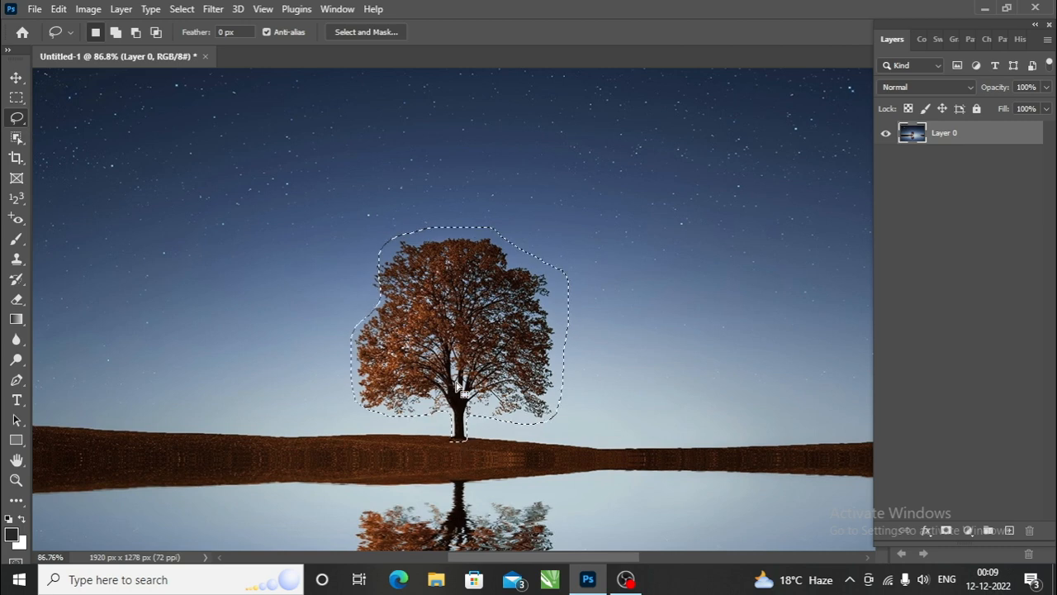
left_click(437, 280)
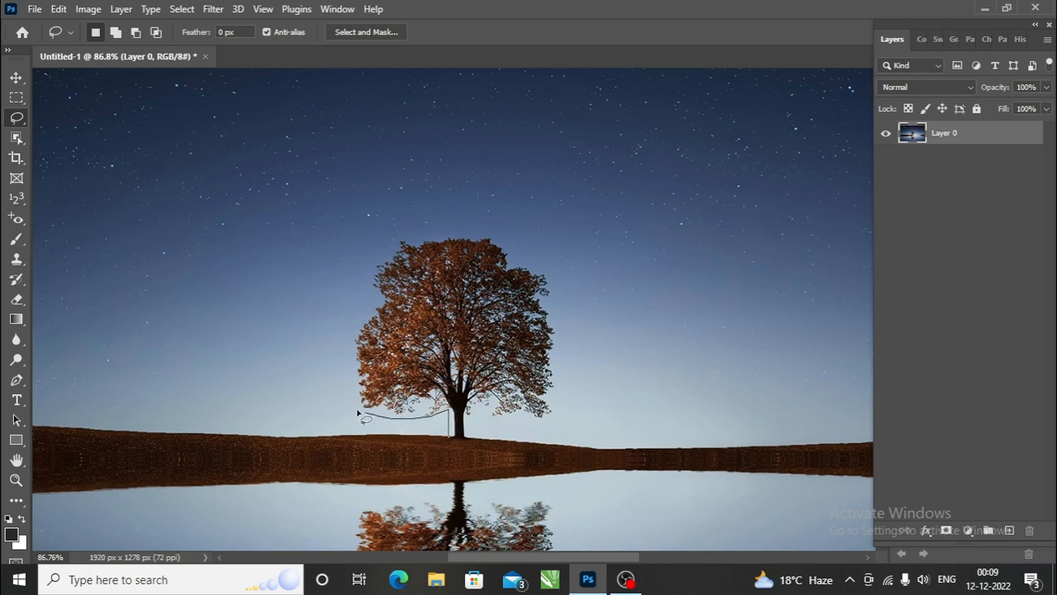
mouse_move(369, 291)
left_mouse_down()
mouse_move(468, 450)
mouse_move(455, 441)
left_mouse_up()
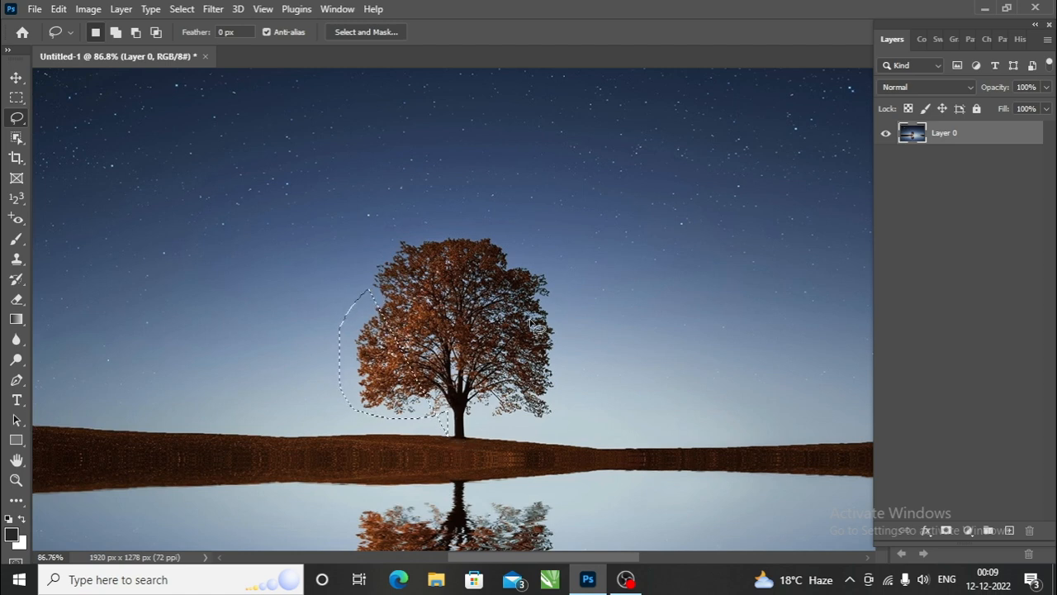
- Clear the current selection and outline the whole tree with the Polygonal Lasso, starting and closing at the trunk's base
left_click(17, 117)
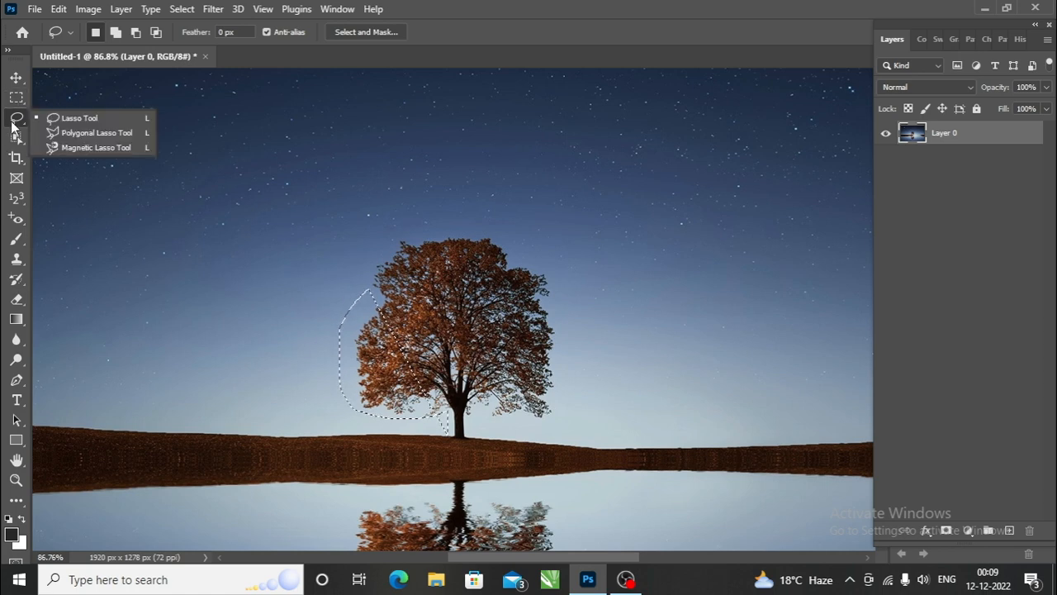
left_click(82, 134)
key("ctrl+d")
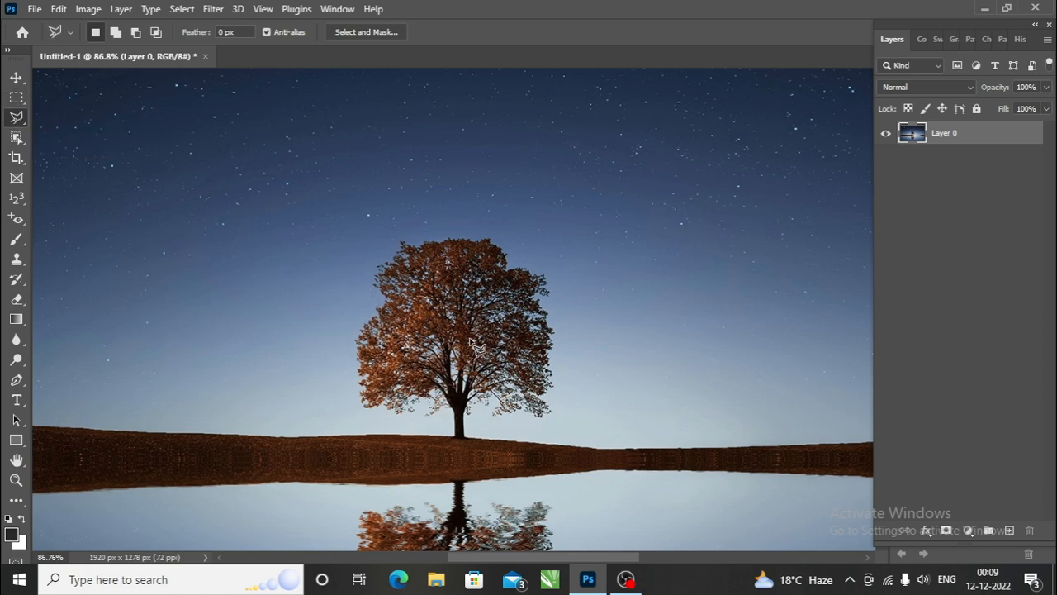
scroll(463, 409, "up", 5)
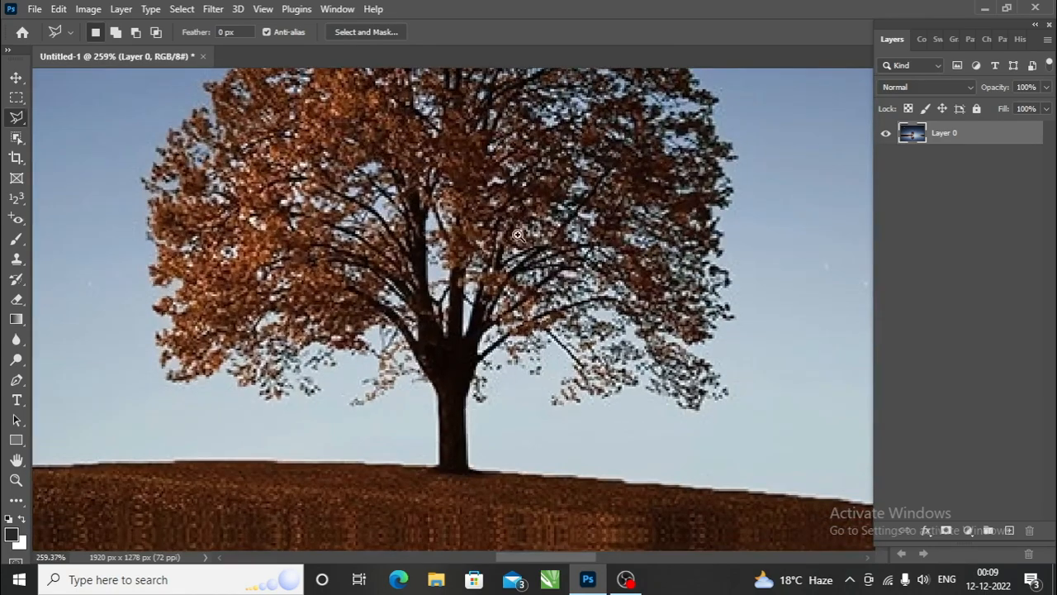
scroll(513, 347, "down", 2)
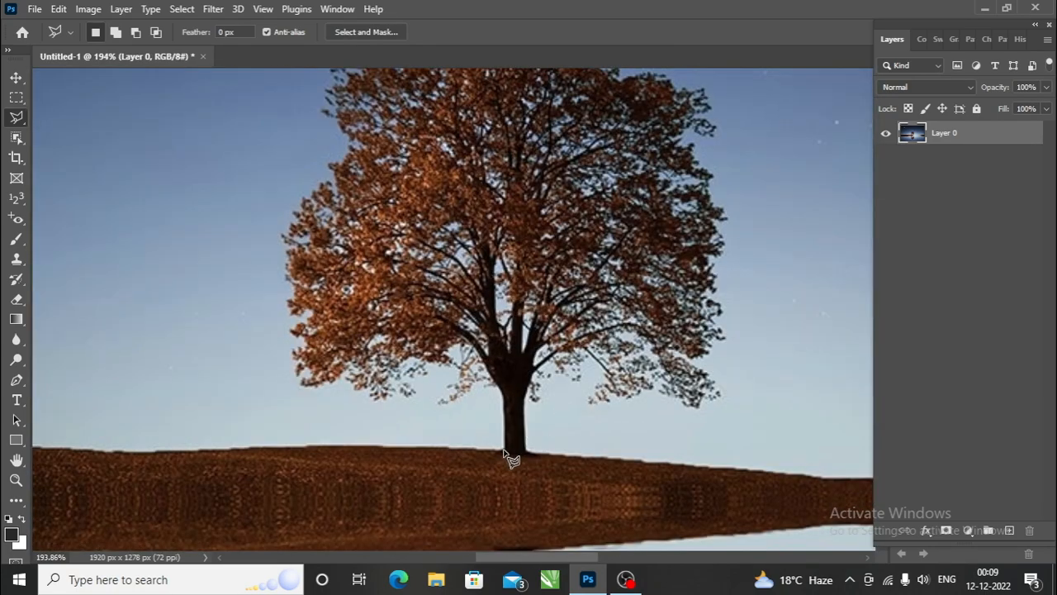
left_click(504, 451)
left_click(286, 384)
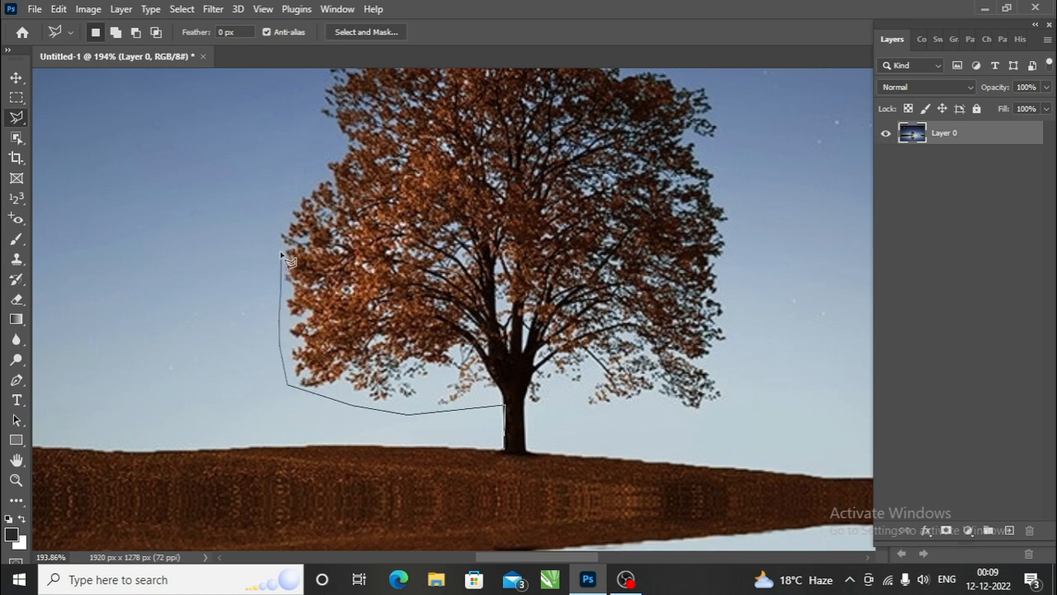
left_click(280, 219)
left_click_drag(345, 132, 347, 357)
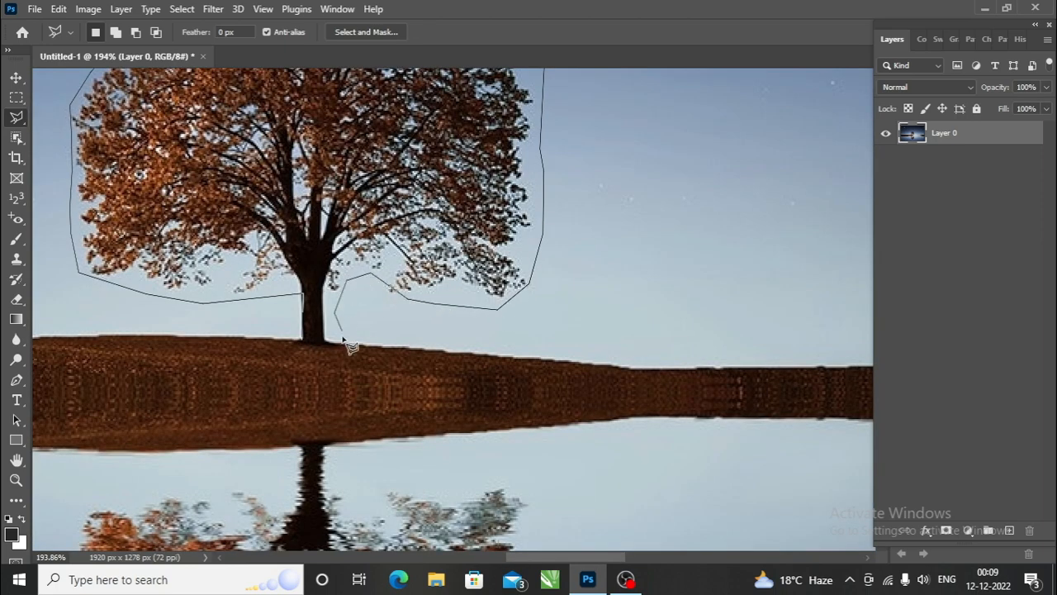
left_click(342, 338)
left_click(304, 340)
scroll(380, 206, "down", 1)
left_click_drag(384, 233, 446, 346)
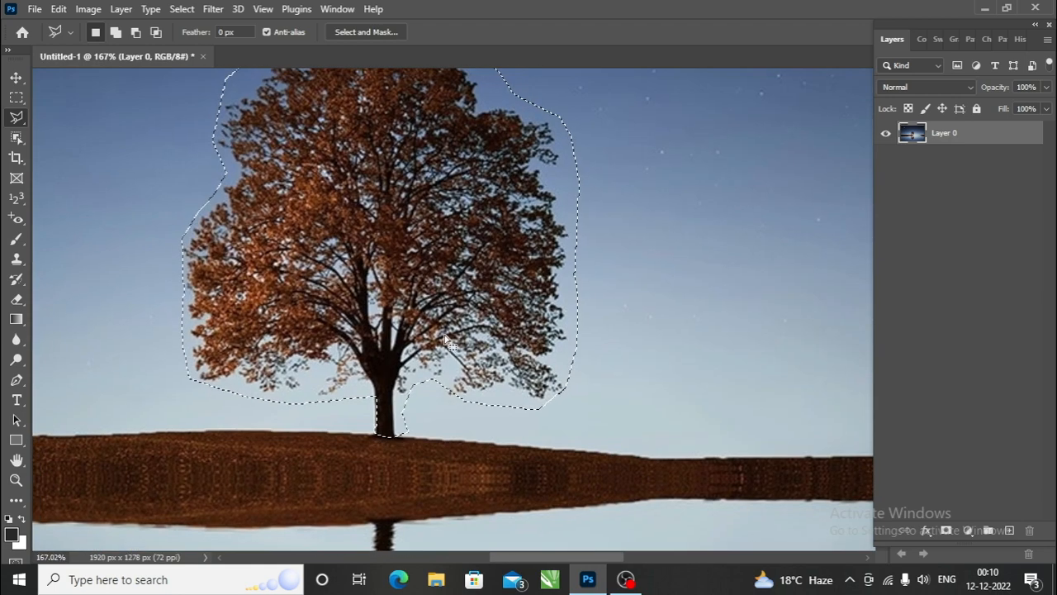
- Move the selected tree cutout down and to the right over the landscape, and undo the move
key("v")
left_click_drag(401, 300, 478, 294)
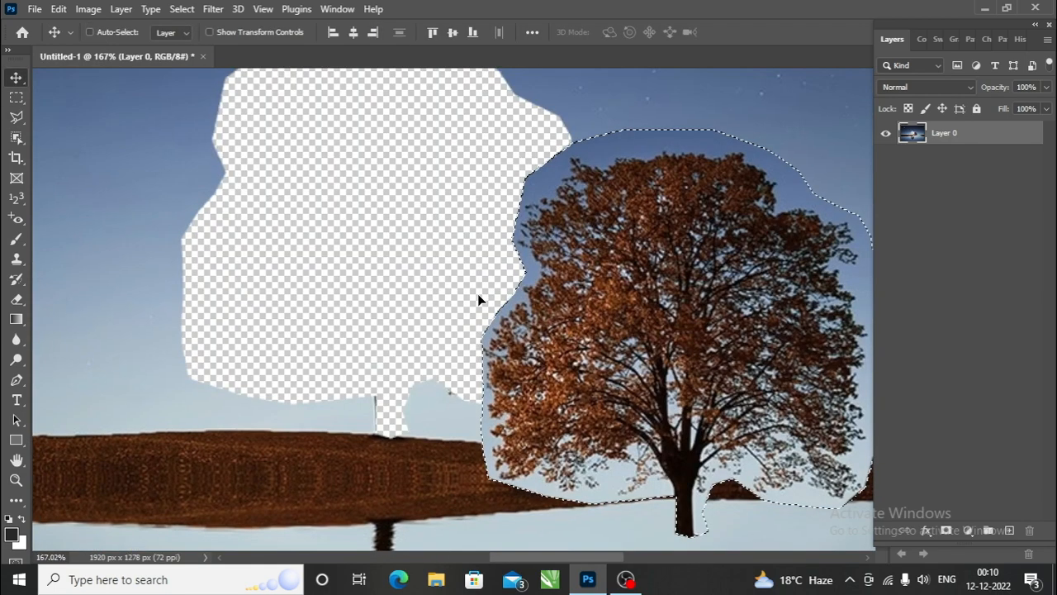
key("ctrl+z")
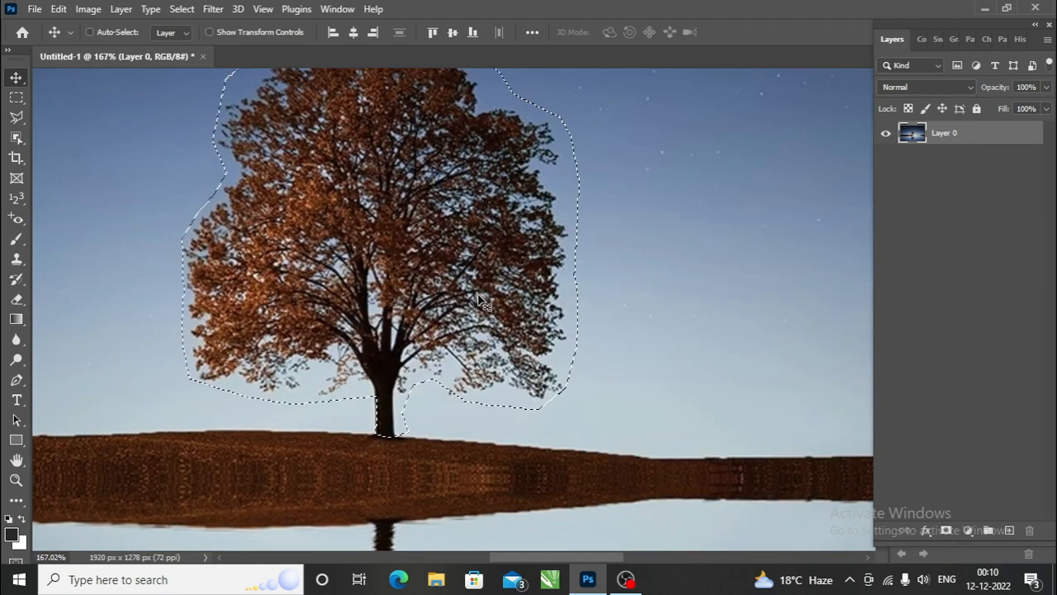
- Trace the tree's edge with the Magnetic Lasso from the trunk's base around the crown and back, and deselect it
left_click(21, 120)
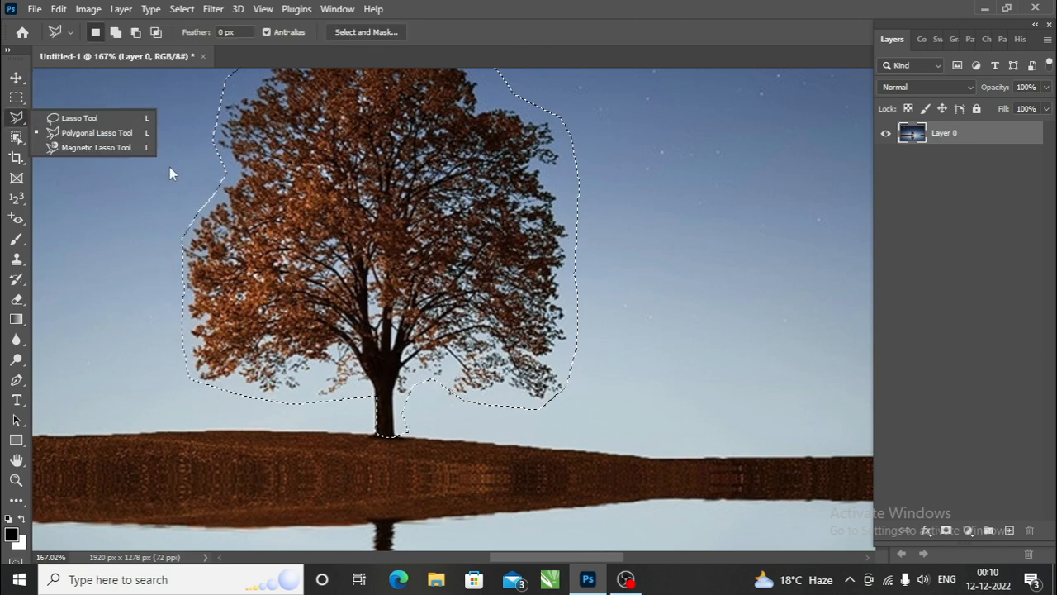
left_click(102, 148)
left_click(285, 278)
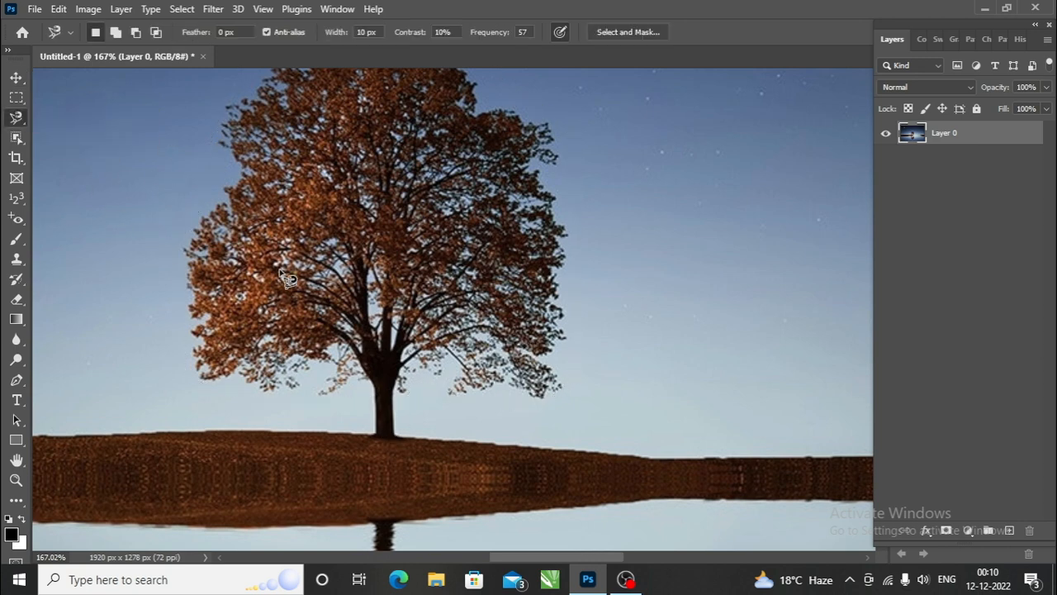
left_click(374, 432)
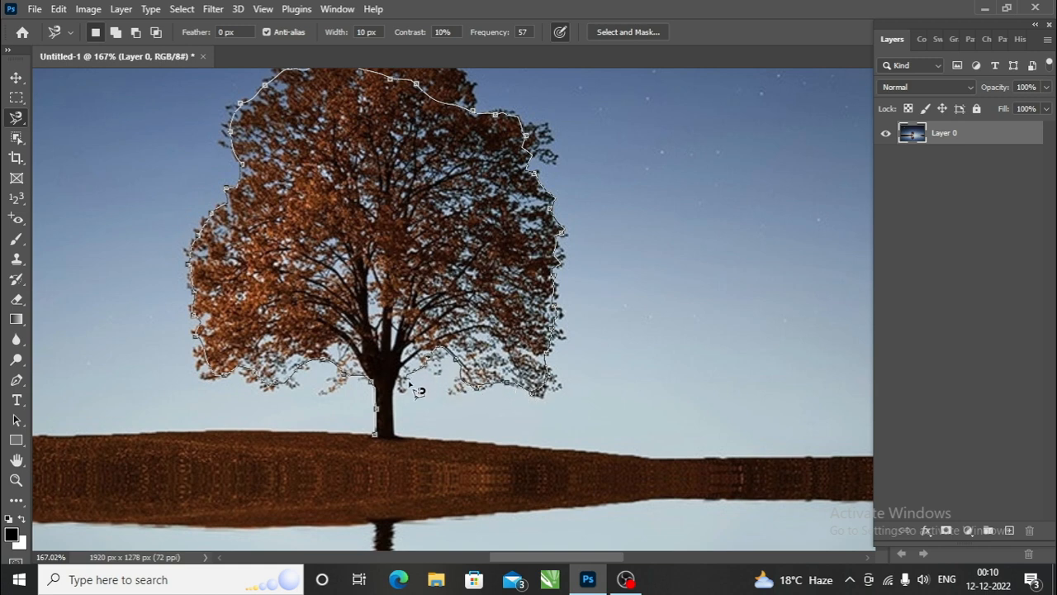
left_click(376, 435)
right_click(16, 117)
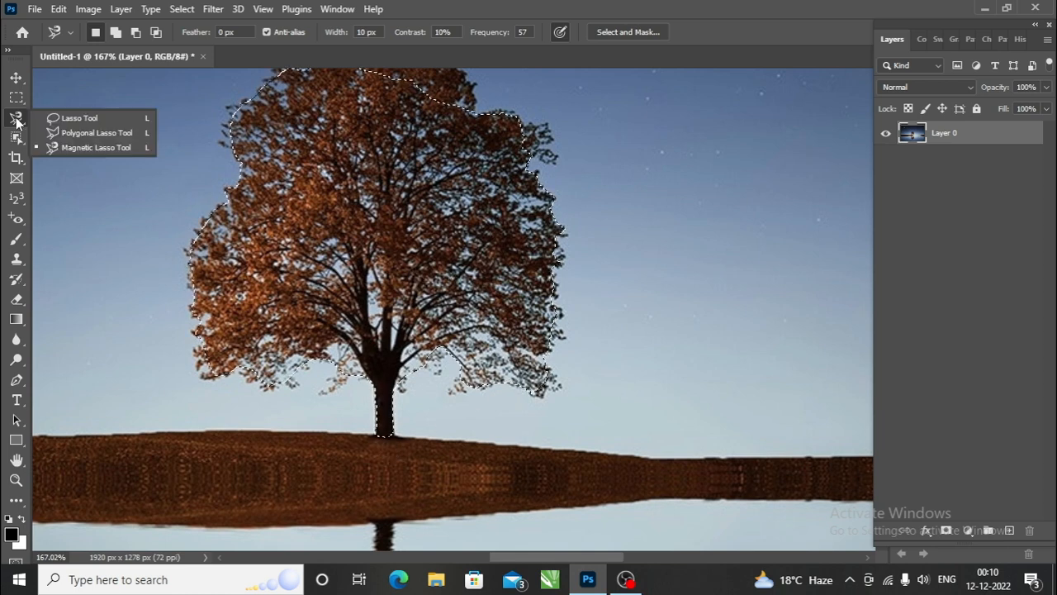
key("ctrl+d")
- Select the tree with the Object Selection tool by framing it in Rectangle mode, and deselect it
left_click(15, 139)
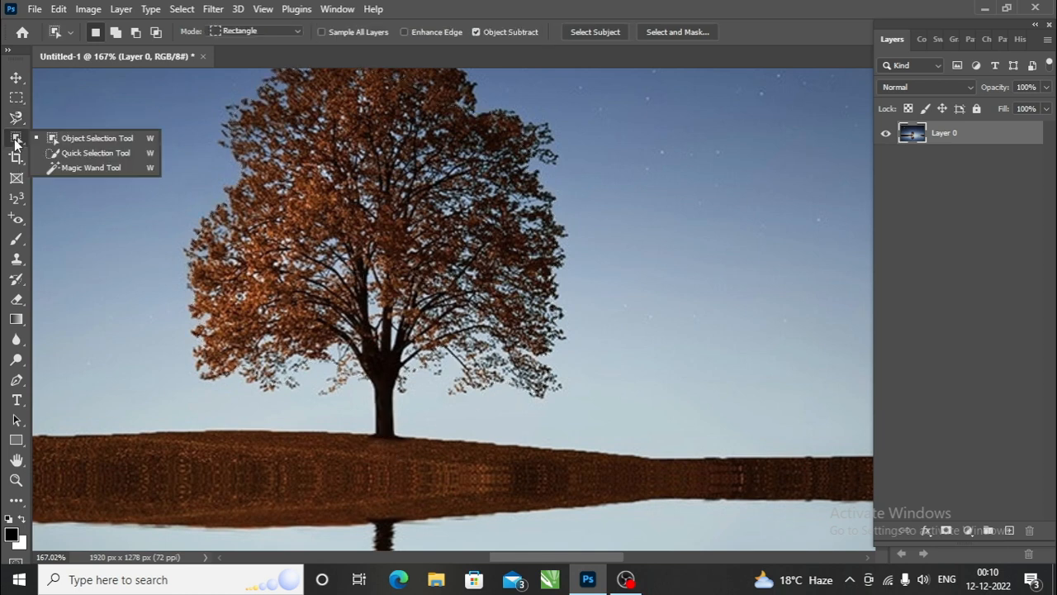
left_click(89, 138)
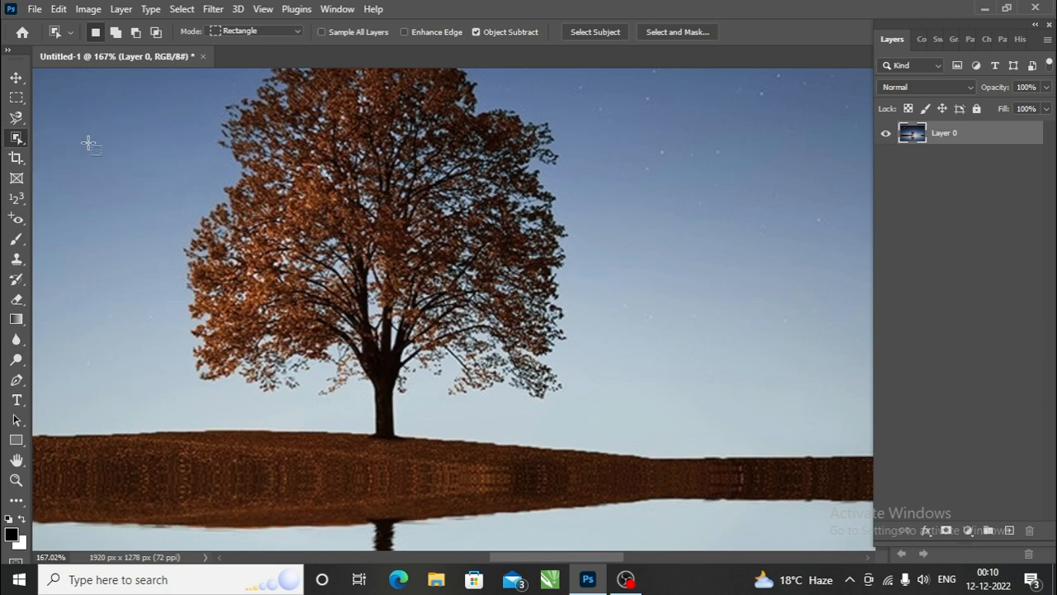
scroll(317, 208, "down", 3)
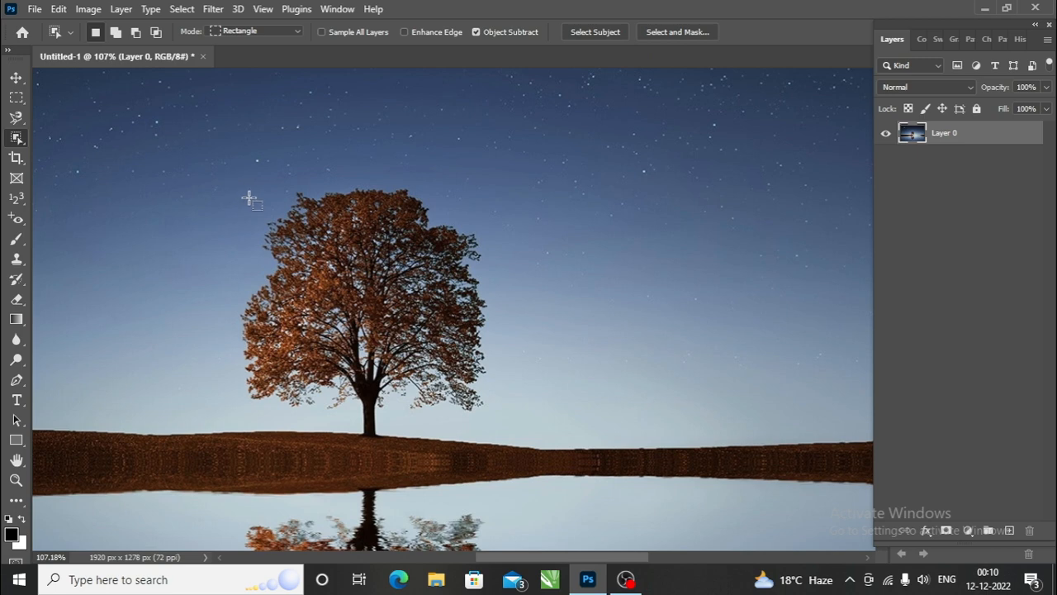
left_click_drag(220, 176, 454, 304)
left_click_drag(242, 187, 487, 427)
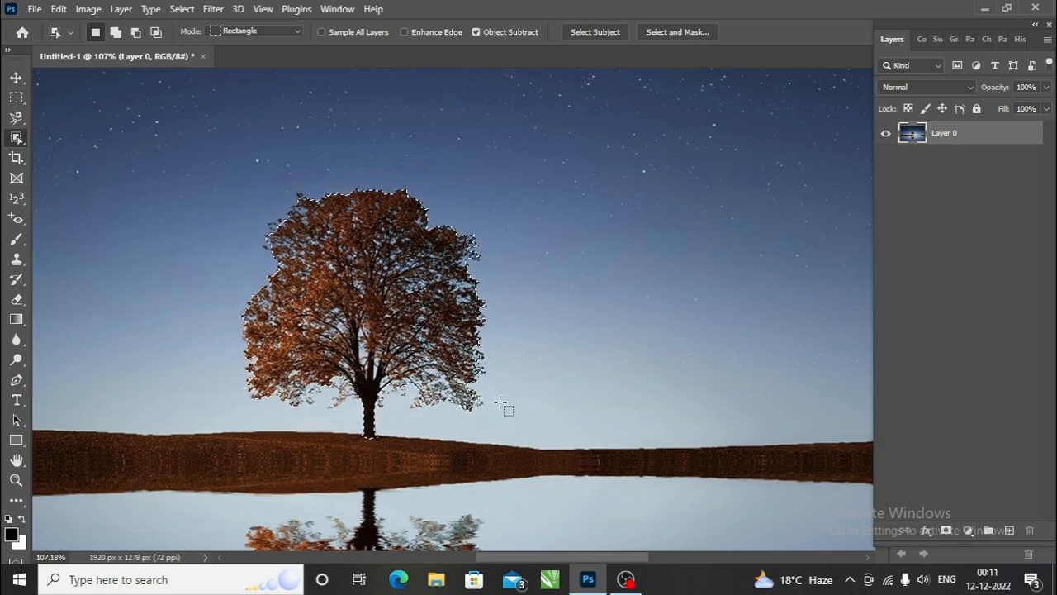
left_click_drag(304, 219, 366, 286)
left_click_drag(565, 369, 531, 323)
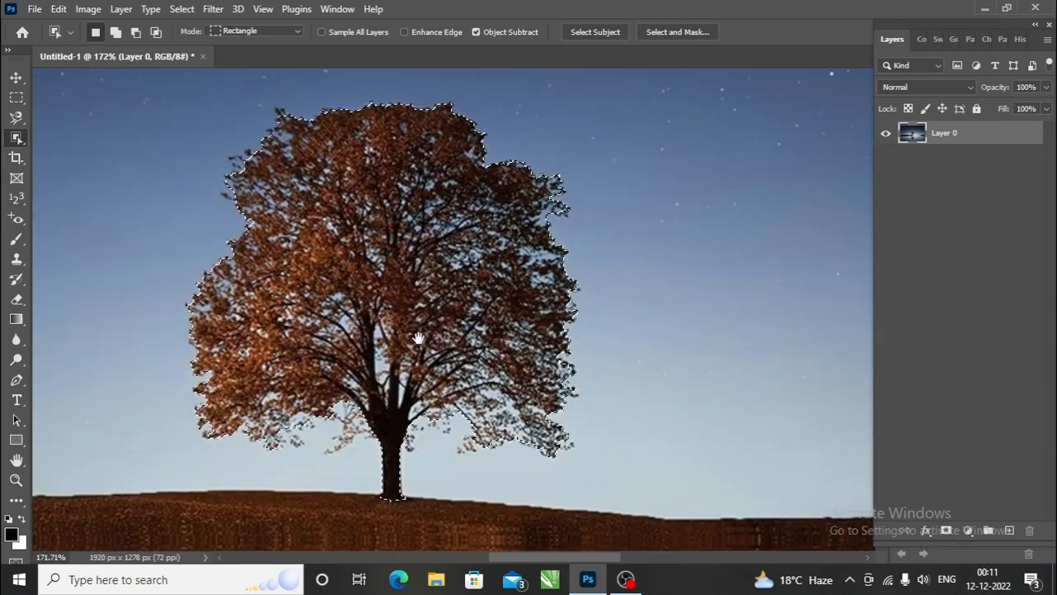
- Select the entire sky around the tree with the Quick Selection tool at brush size 30, and deselect it
right_click(16, 137)
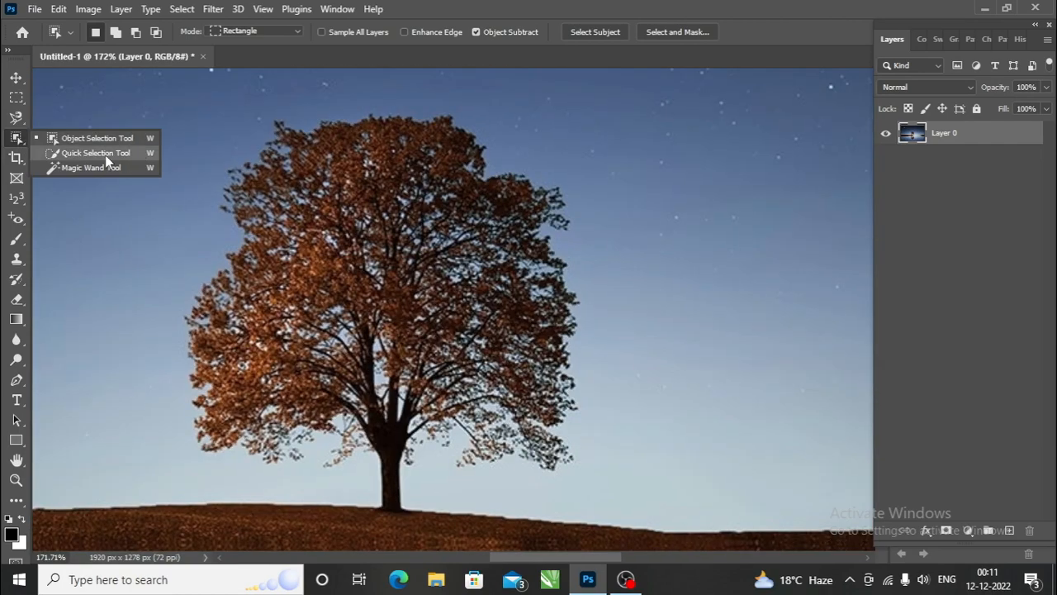
left_click(116, 153)
left_click_drag(400, 446, 447, 320)
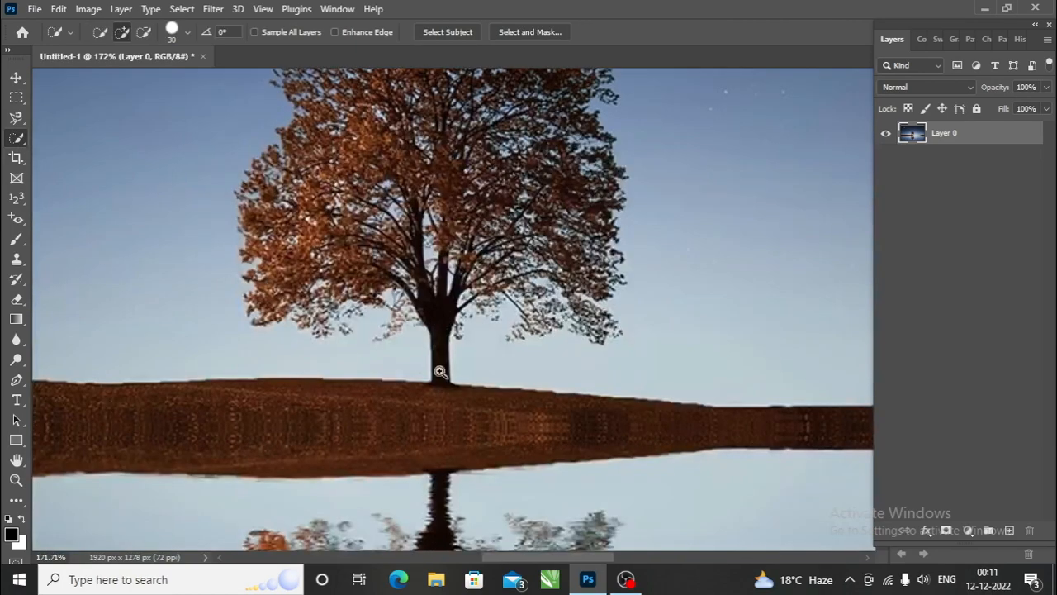
left_click_drag(439, 371, 441, 402)
left_click_drag(487, 432, 451, 342)
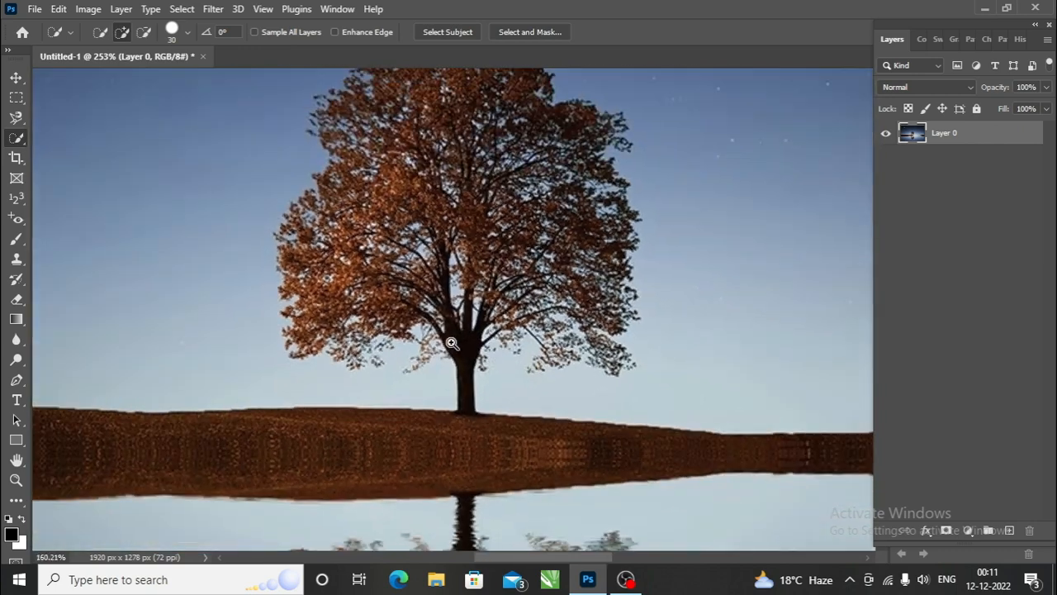
left_click_drag(410, 212, 418, 240)
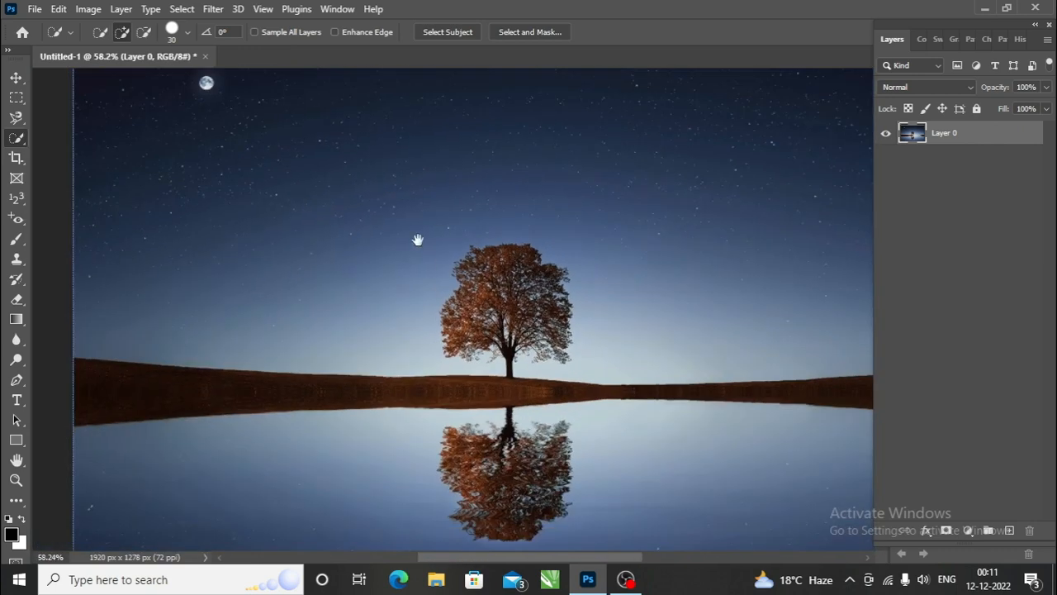
left_click_drag(420, 137, 385, 309)
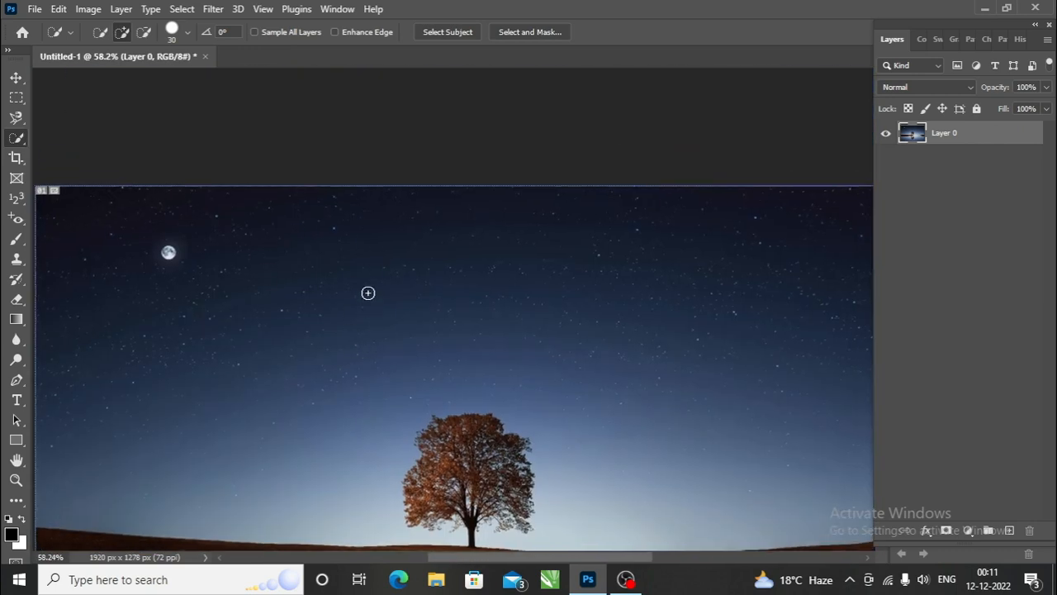
left_click(366, 293)
mouse_move(371, 293)
left_mouse_down()
mouse_move(346, 256)
mouse_move(234, 207)
mouse_move(127, 193)
mouse_move(57, 207)
mouse_move(63, 281)
mouse_move(446, 323)
mouse_move(673, 328)
mouse_move(704, 378)
mouse_move(316, 331)
left_mouse_up()
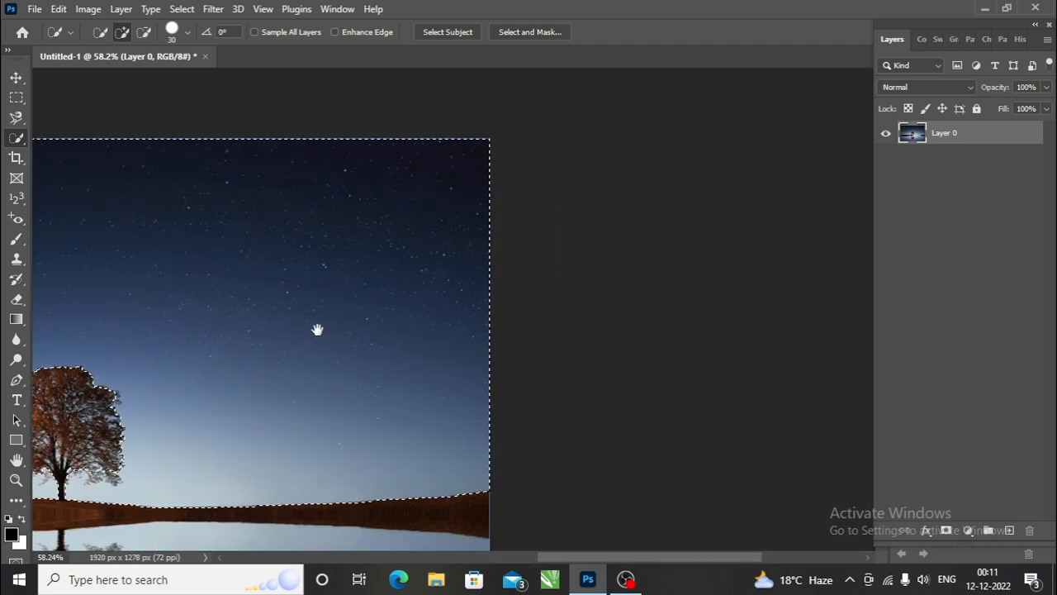
left_click_drag(439, 299, 483, 364)
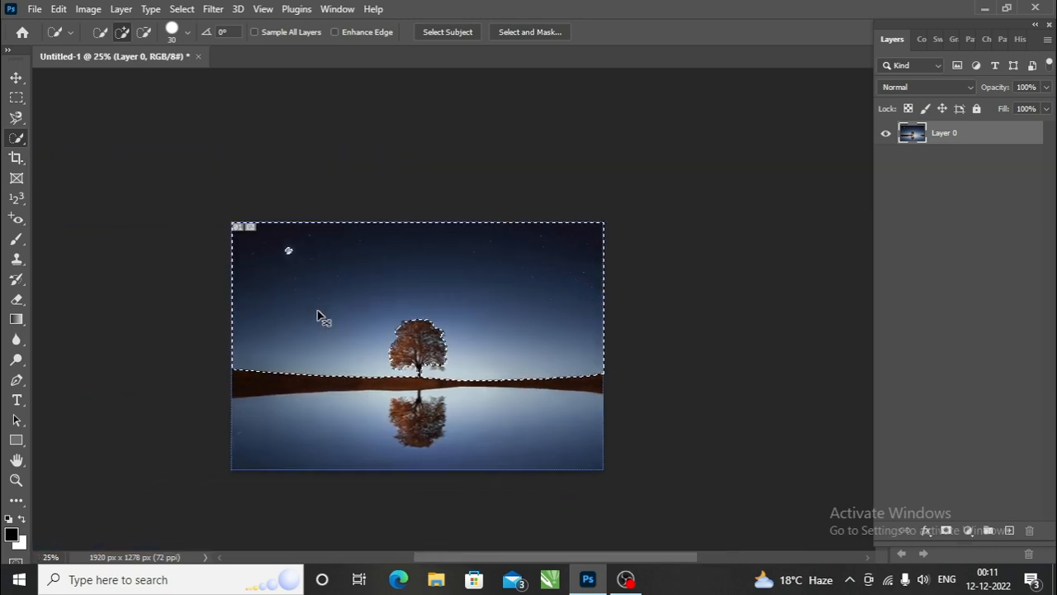
key("ctrl+d")
- Select the pale patch of sky left of the tree trunk with the Magic Wand at tolerance 32
right_click(17, 138)
left_click(91, 168)
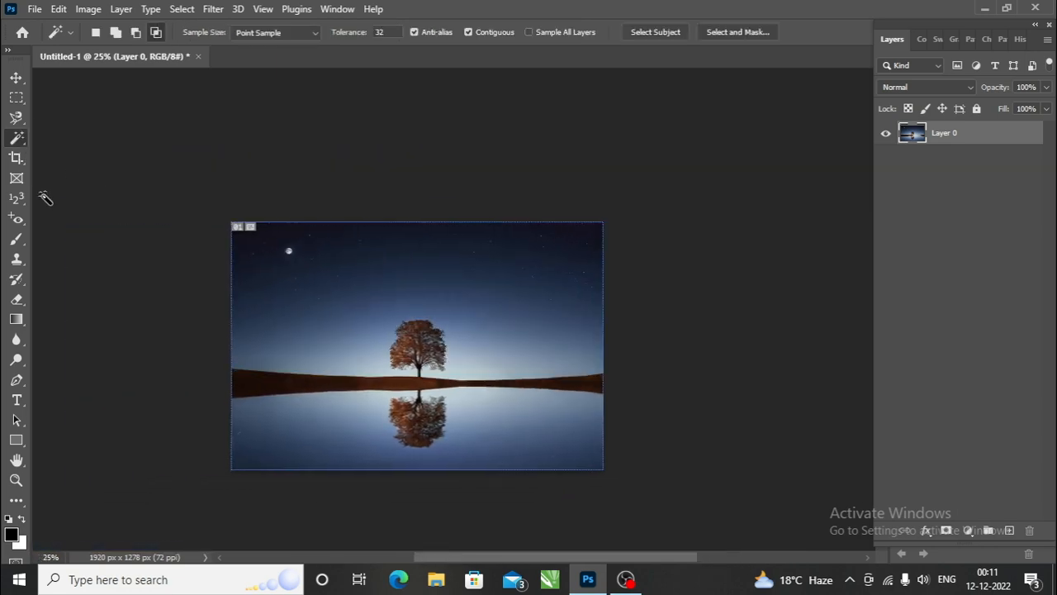
left_click_drag(428, 357, 486, 421)
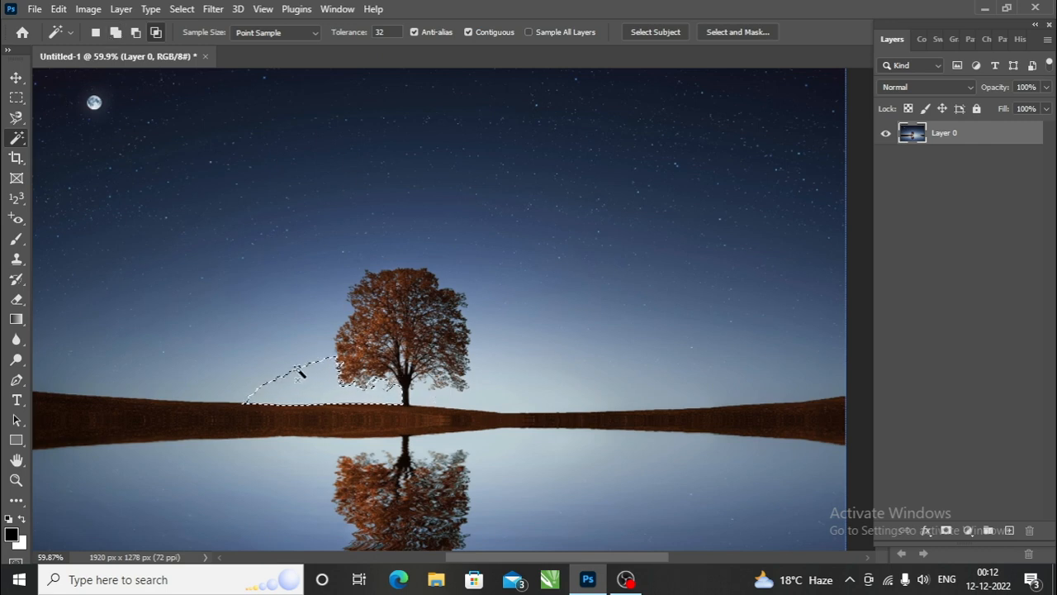
- Set the Magic Wand to add to the selection, extend it across several areas of the sky, and clear the selection
left_click(117, 33)
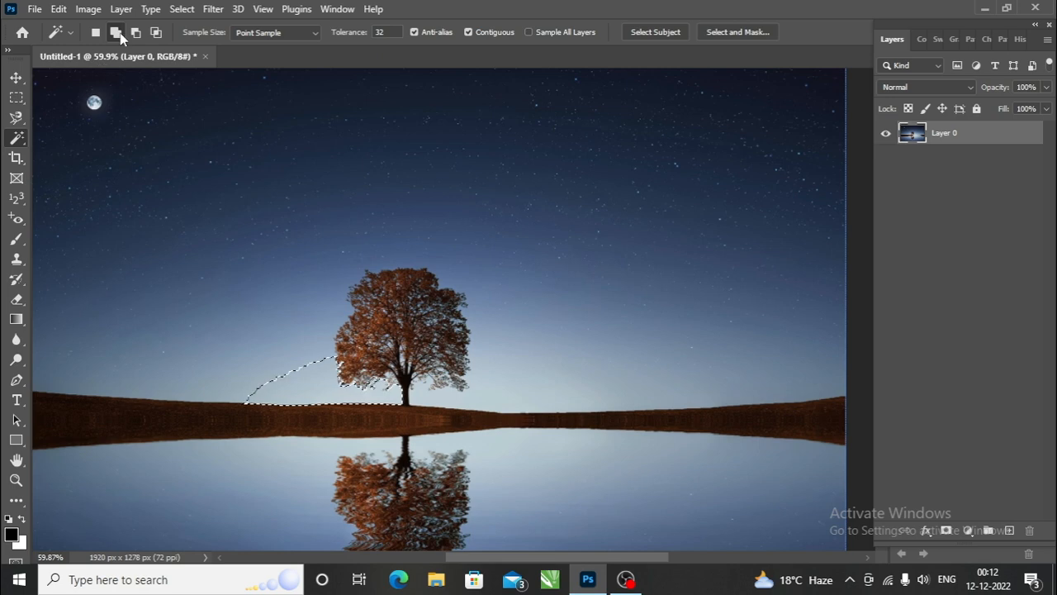
left_click(426, 400)
left_click(542, 382)
left_click(602, 322)
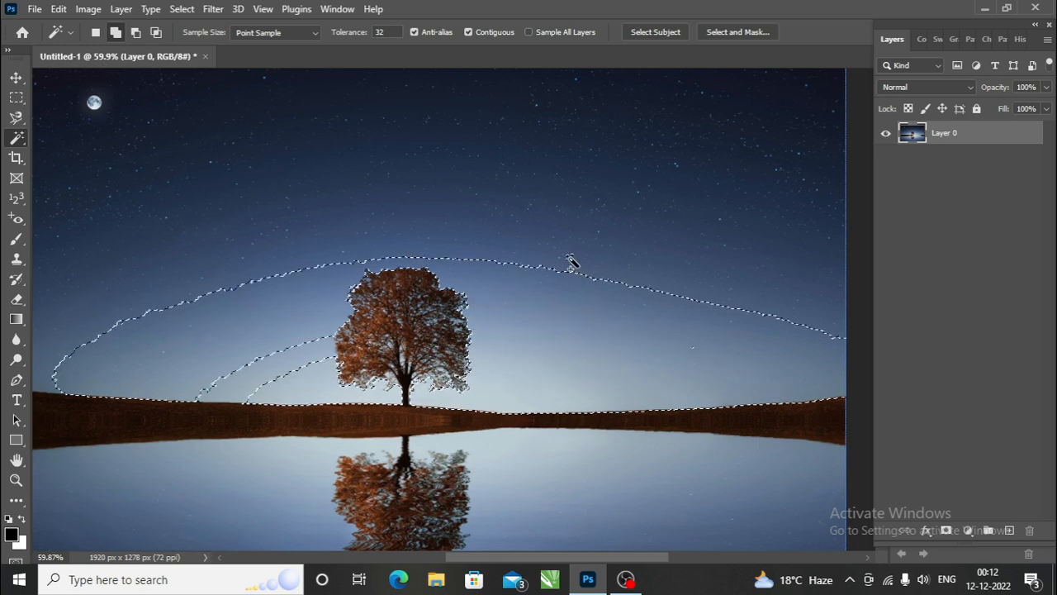
left_click(570, 258)
left_click(340, 198)
left_click(299, 368)
scroll(336, 311, "down", 5)
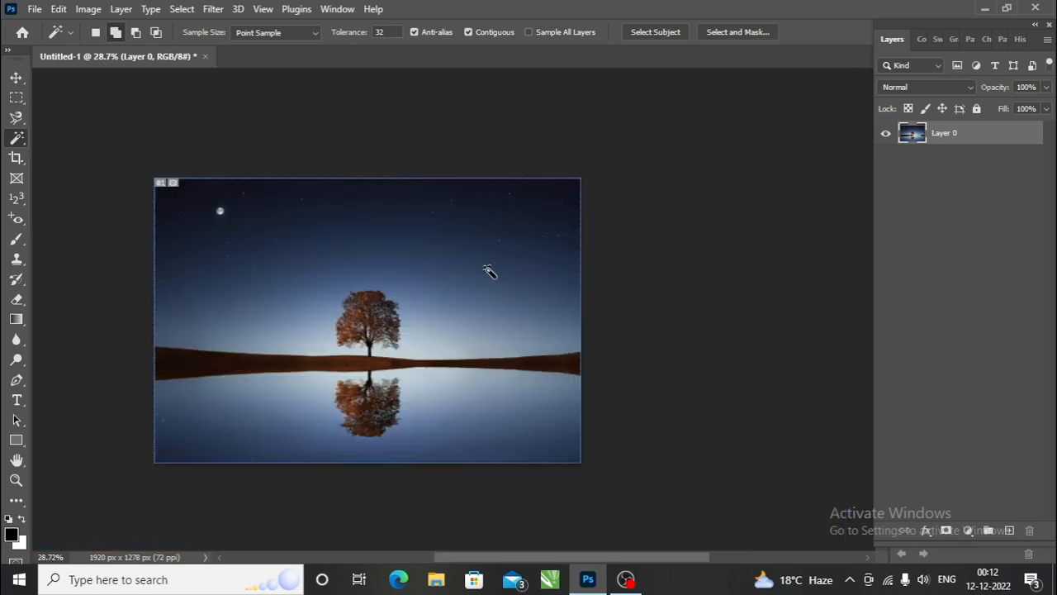